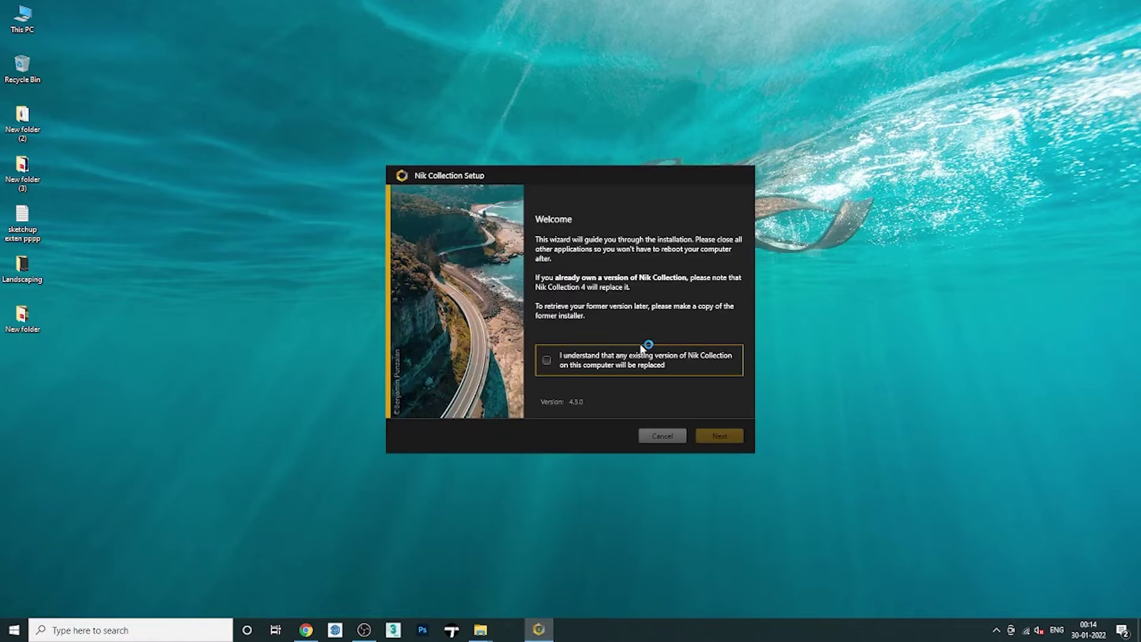
Install Nik Collection in the default folder for the listed Photoshop CC and Lightroom Classic hosts, accepting the version-replacement notice and Terms of Service
click(546, 360)
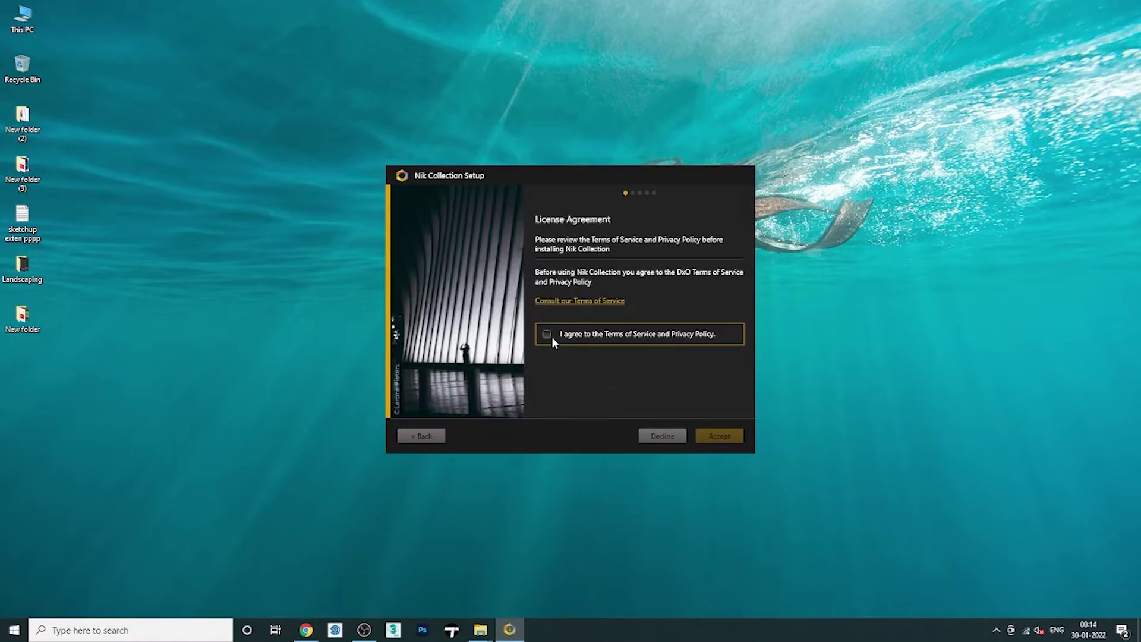
click(548, 335)
click(719, 437)
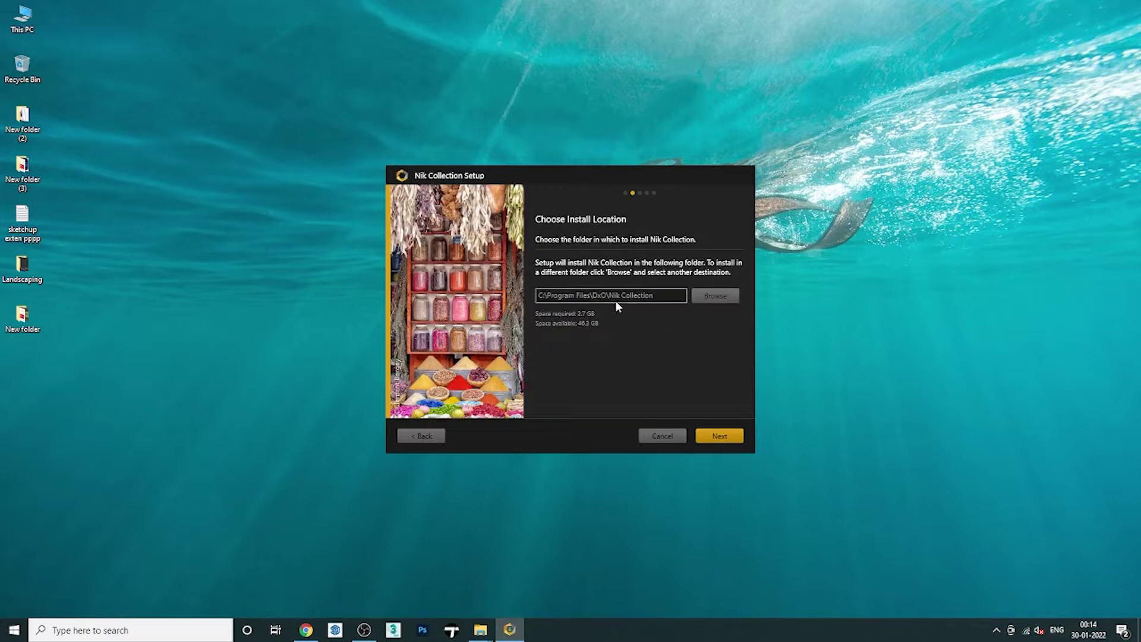
click(722, 440)
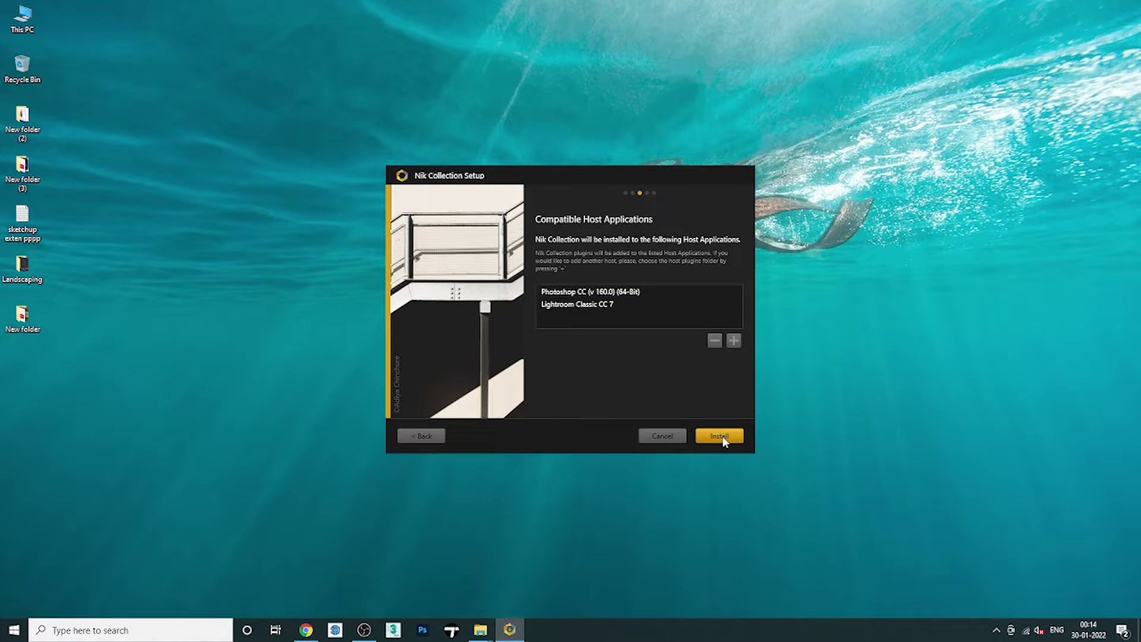
click(720, 437)
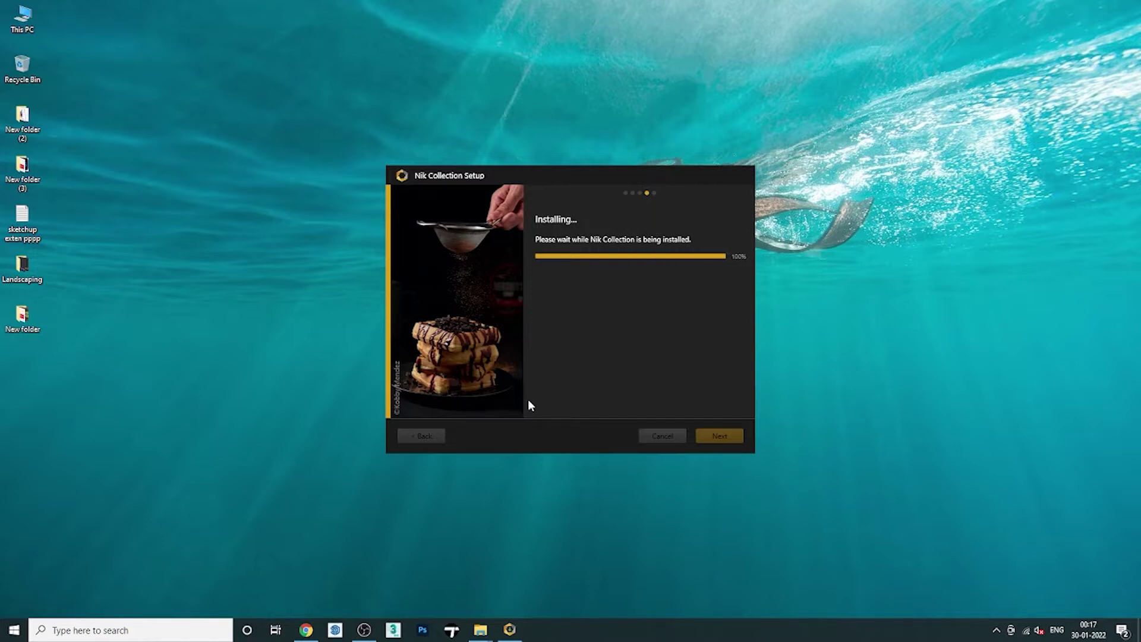
click(730, 437)
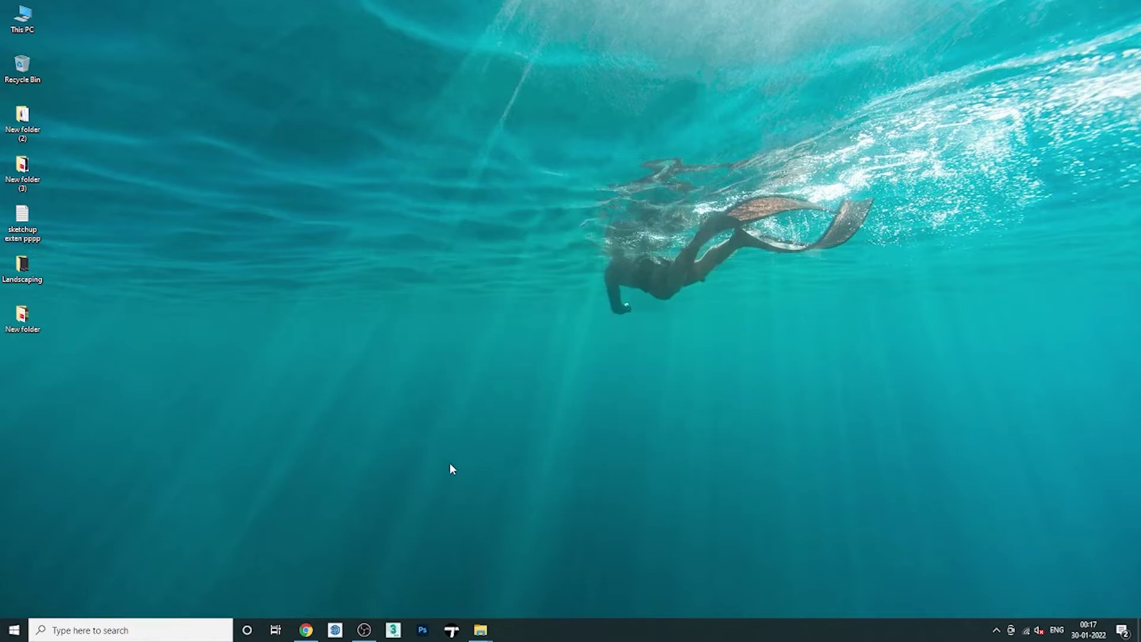
Copy all the folders inside the Crack UZ1 folder of the Nik Collection by DxO 4.3.0.0 Multilingual folder
mouse_move(480, 629)
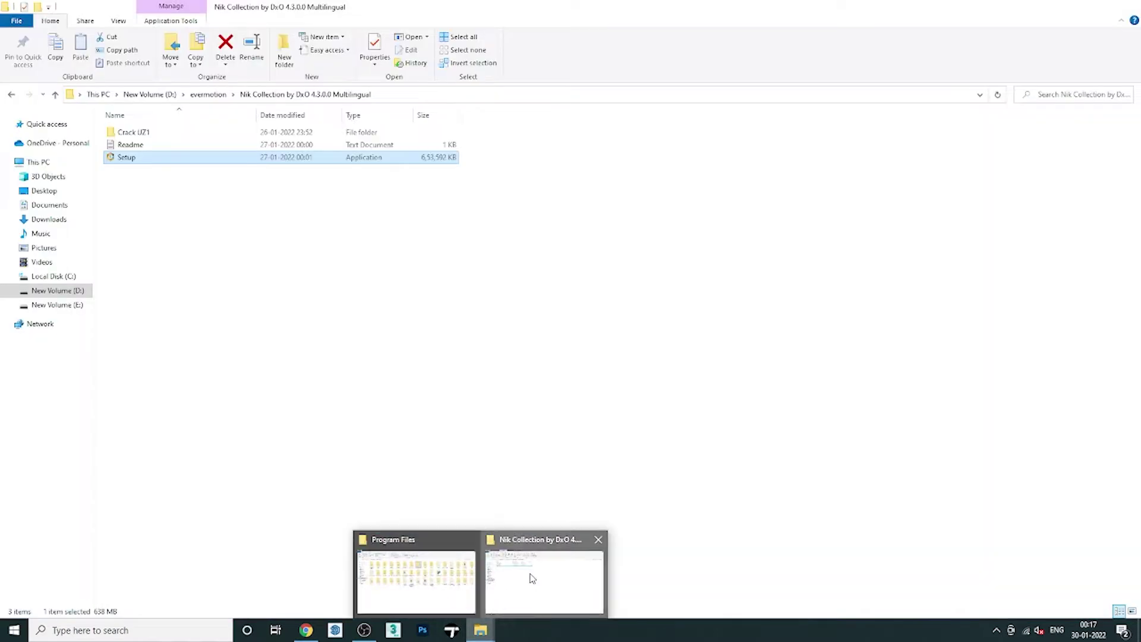
click(529, 577)
double_click(142, 132)
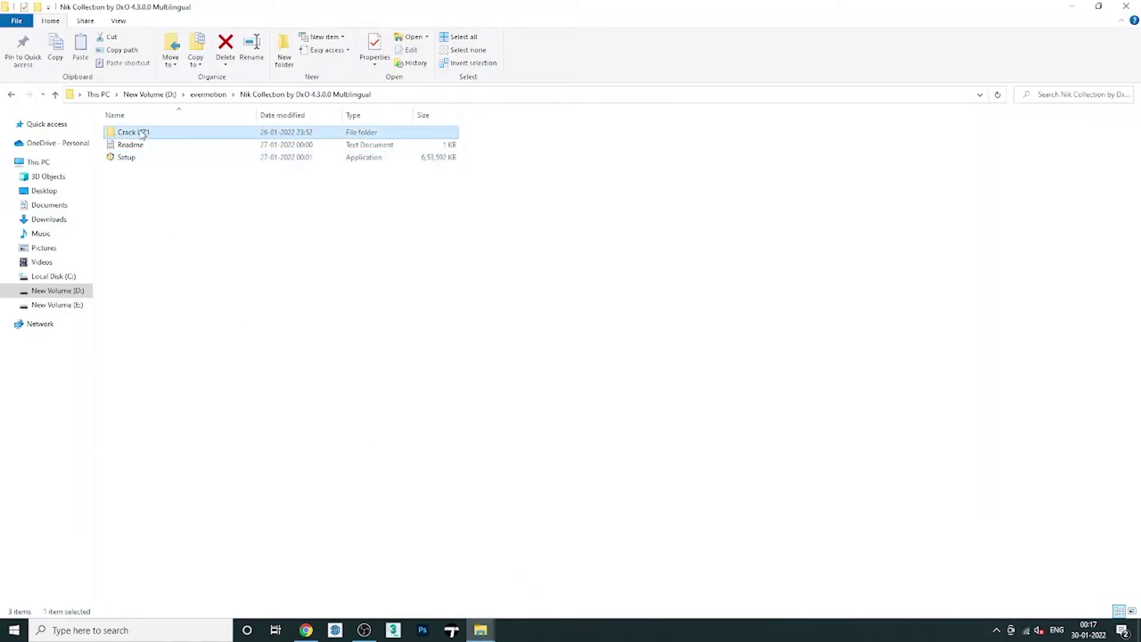
drag(403, 303, 133, 126)
right_click(133, 130)
click(169, 325)
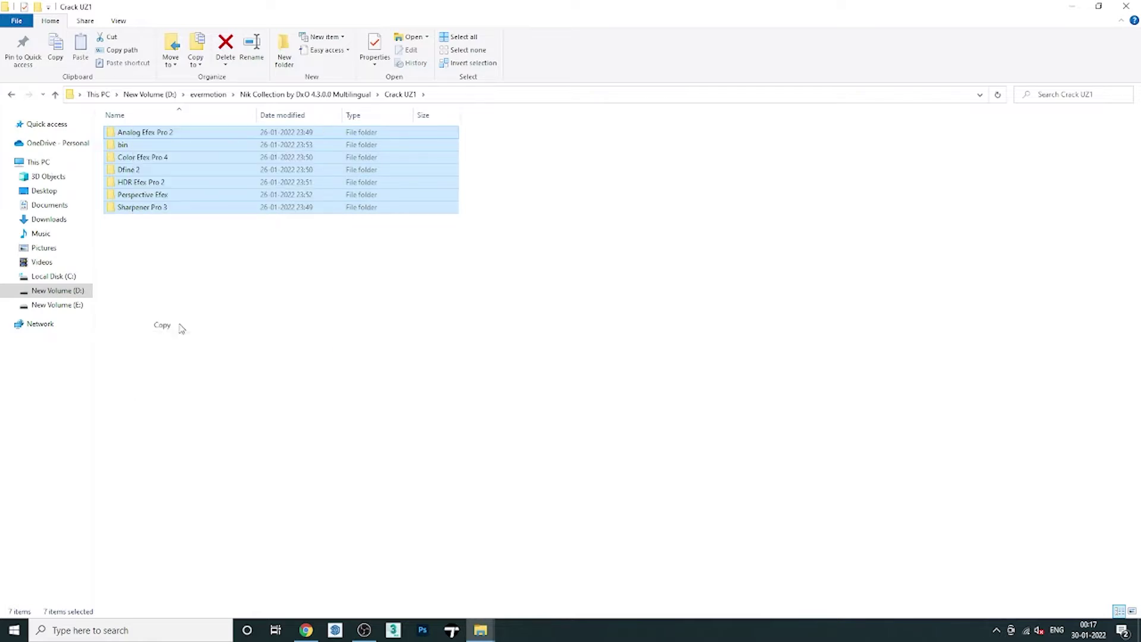
Paste the copied folders into C:\Program Files\Common Files\Adobe\Plug-Ins\CC\DxO
mouse_move(483, 631)
click(410, 587)
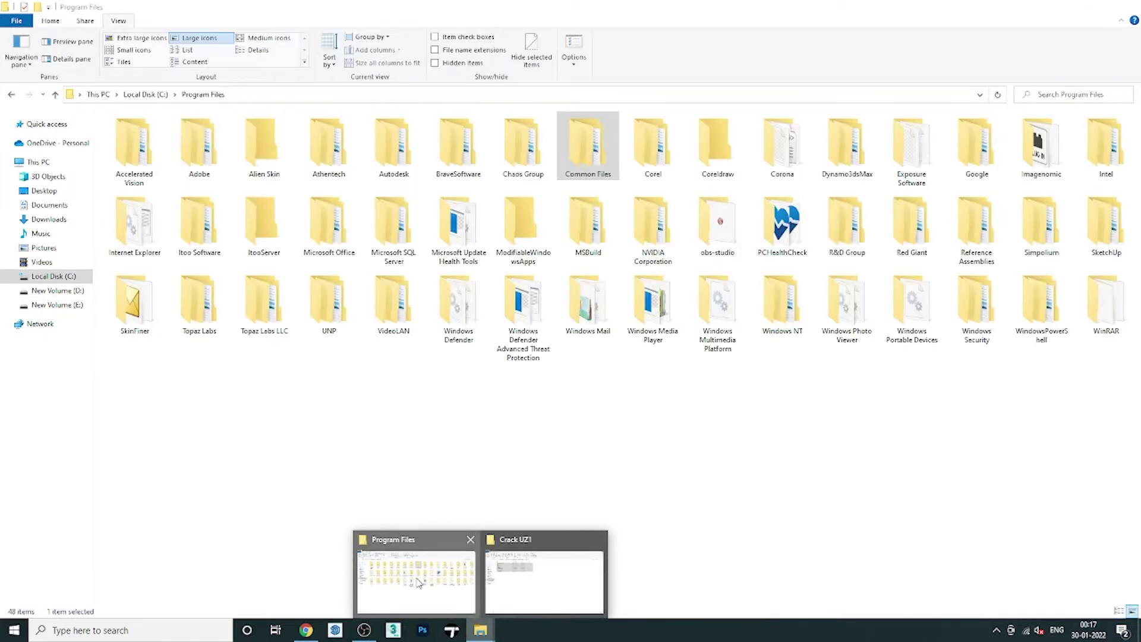
double_click(586, 149)
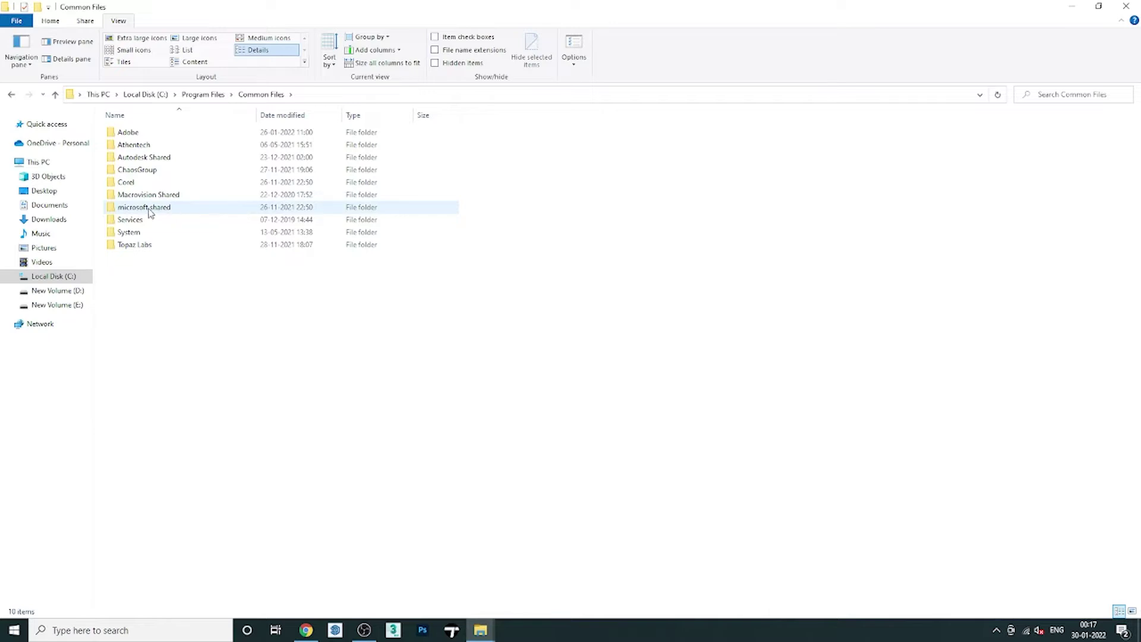
double_click(135, 133)
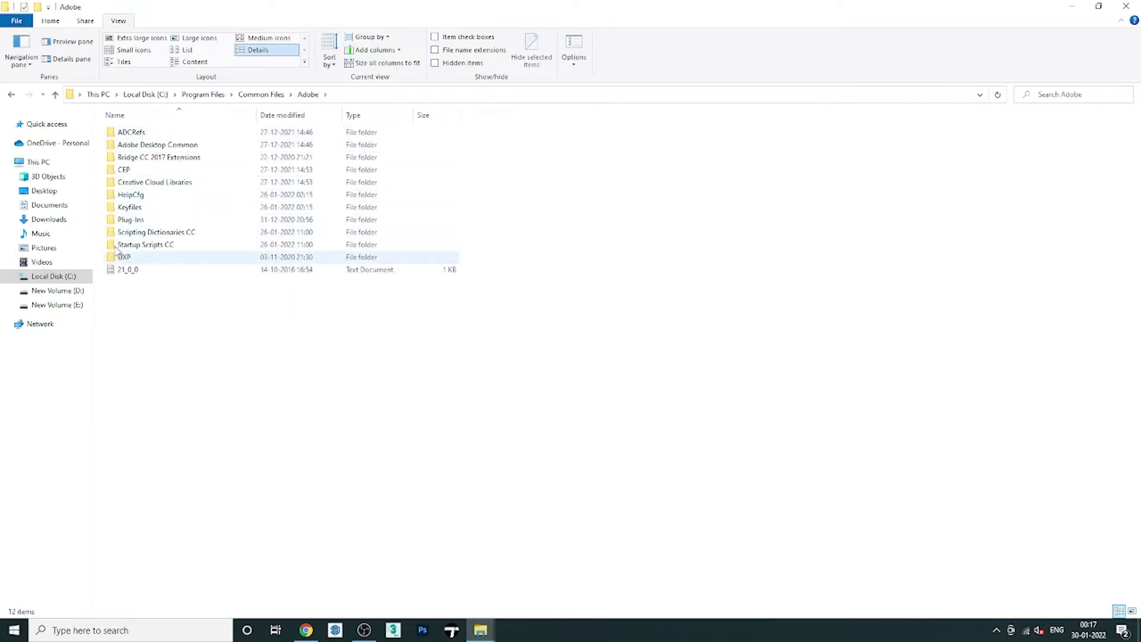
double_click(142, 220)
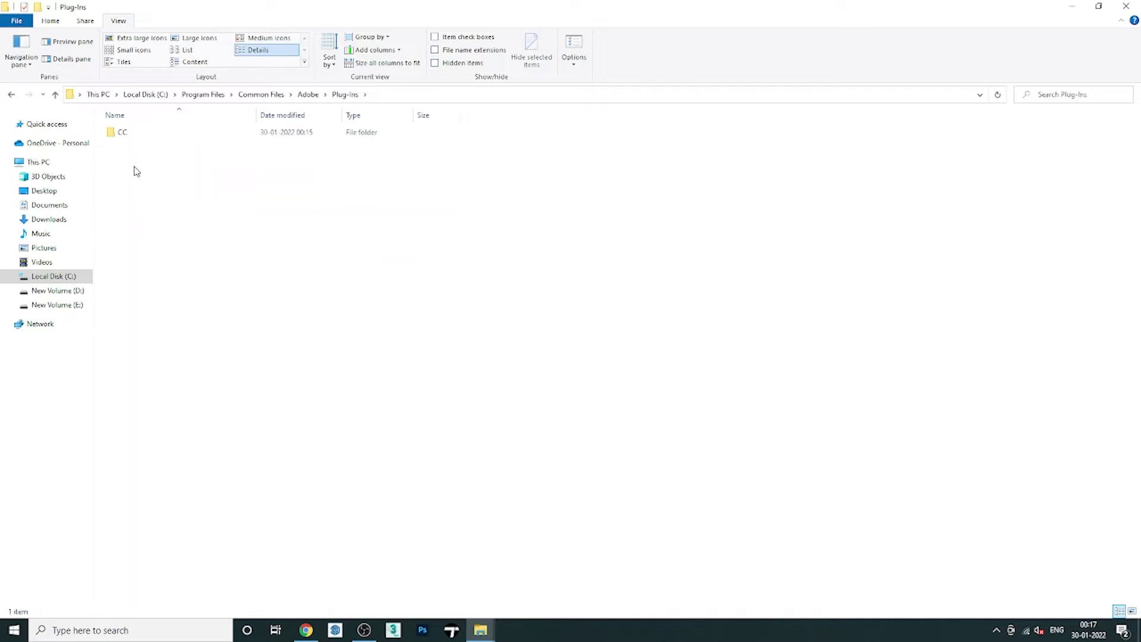
double_click(122, 132)
double_click(126, 145)
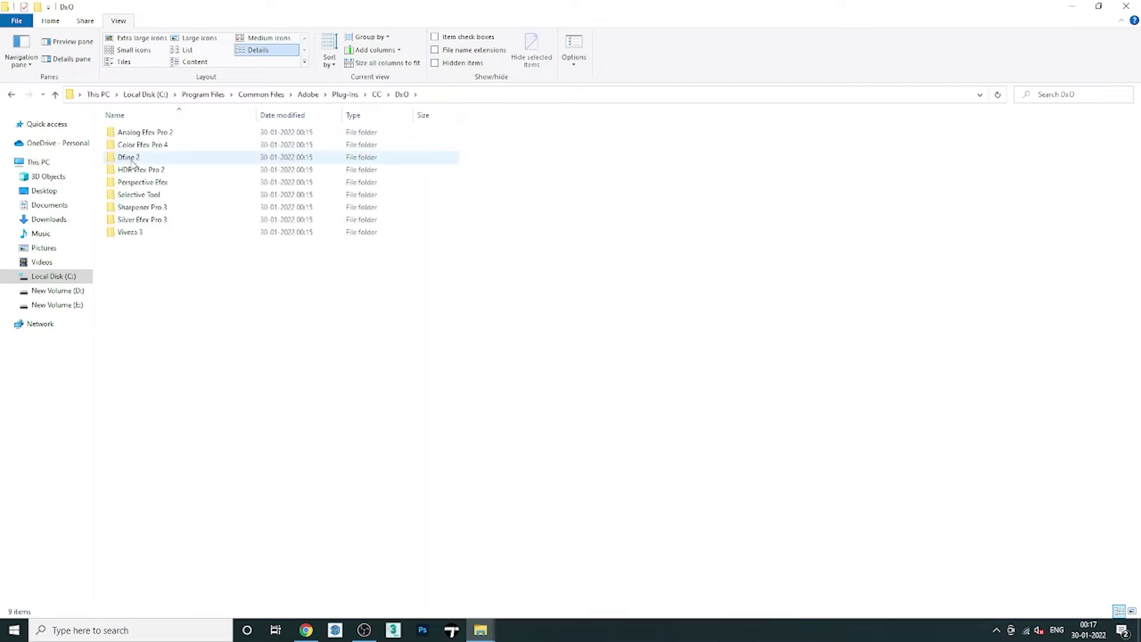
right_click(292, 331)
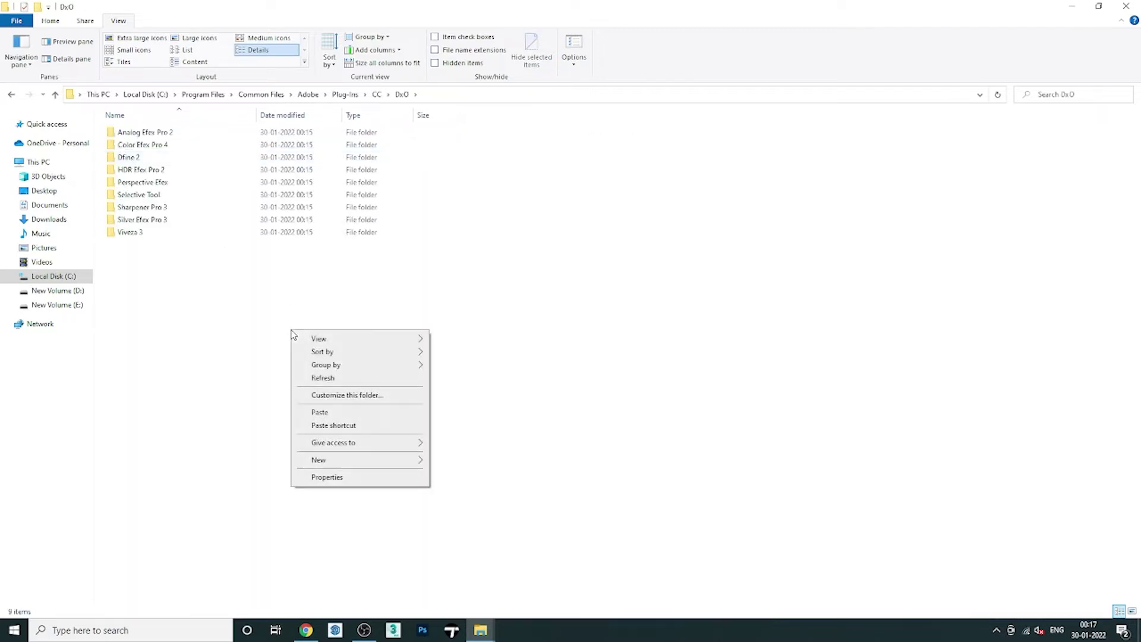
click(336, 414)
click(247, 256)
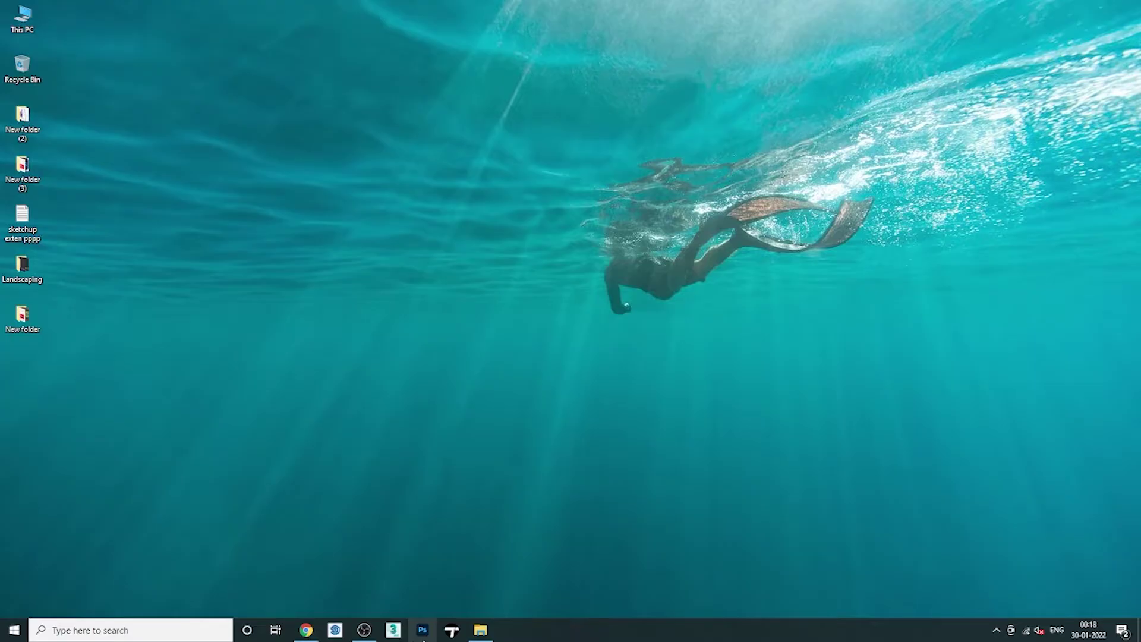
Switch to Photoshop and open the photo's Layer 0 copy in the Nik Collection's Color Efex Pro 4 filter
click(425, 631)
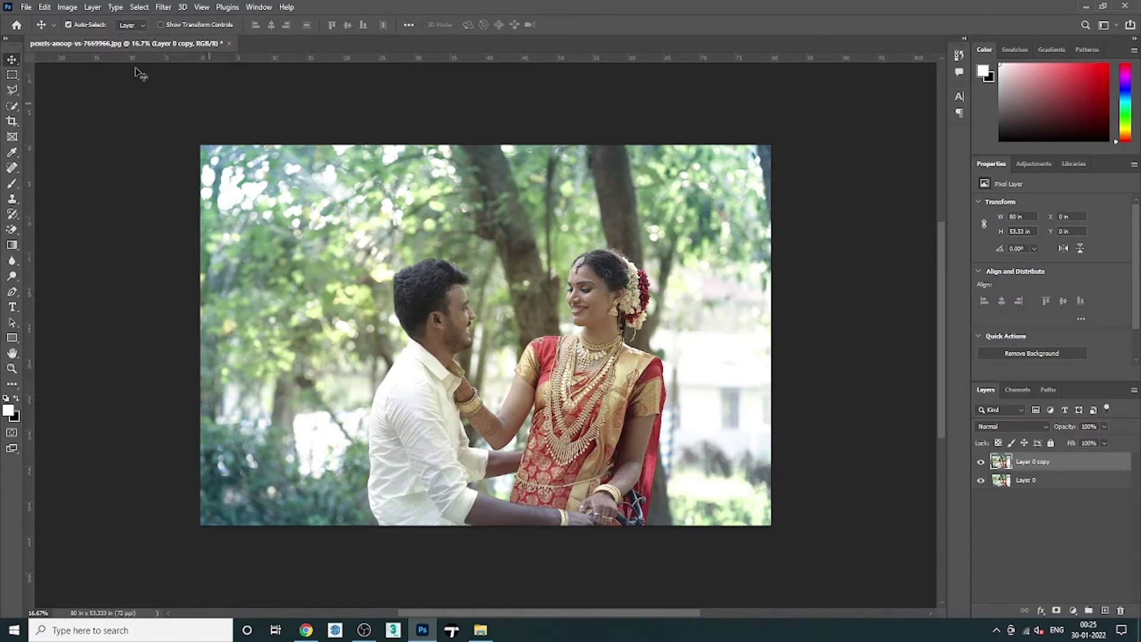
click(163, 6)
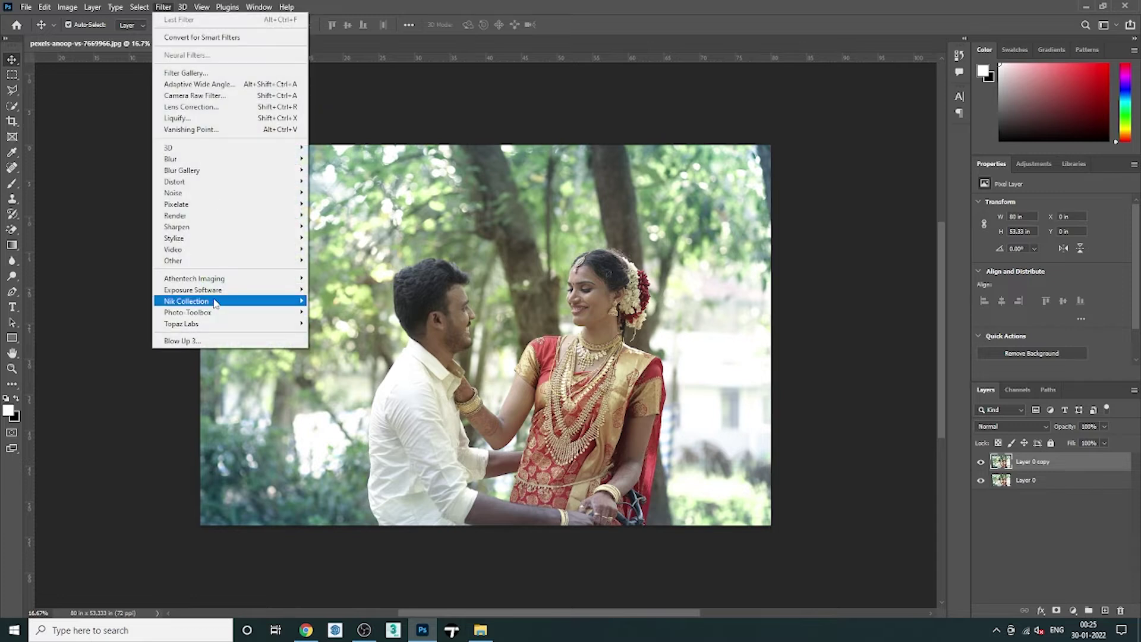
mouse_move(215, 304)
click(361, 312)
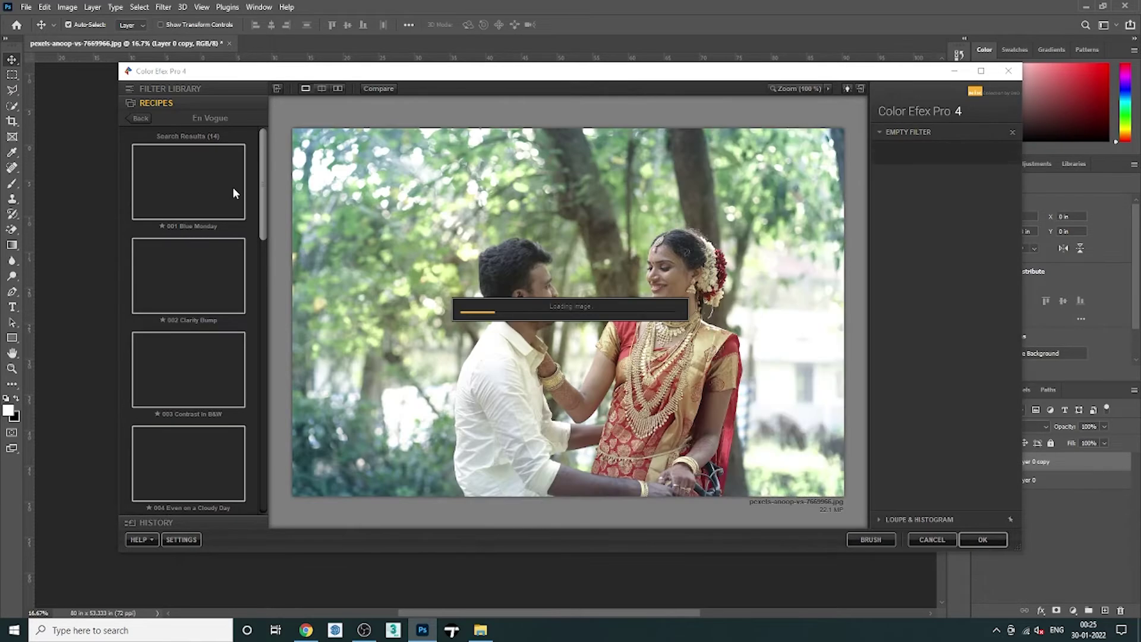
click(233, 188)
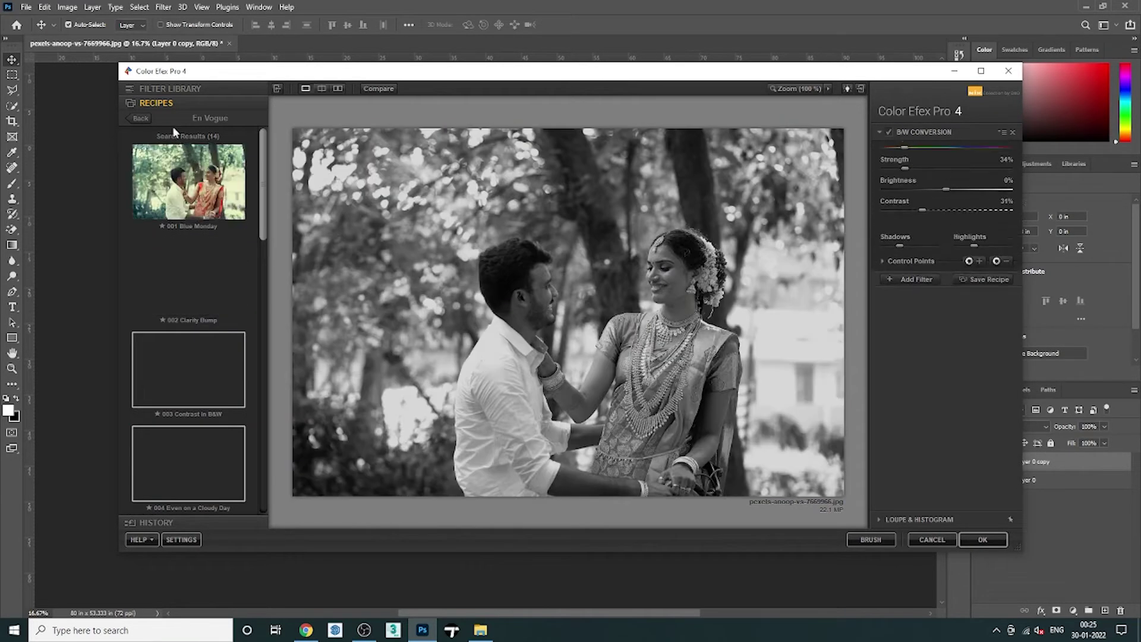
Apply the Photo Stylizer preset 01 - Varitone 1 from the Filter Library and show the split before-and-after preview
click(134, 88)
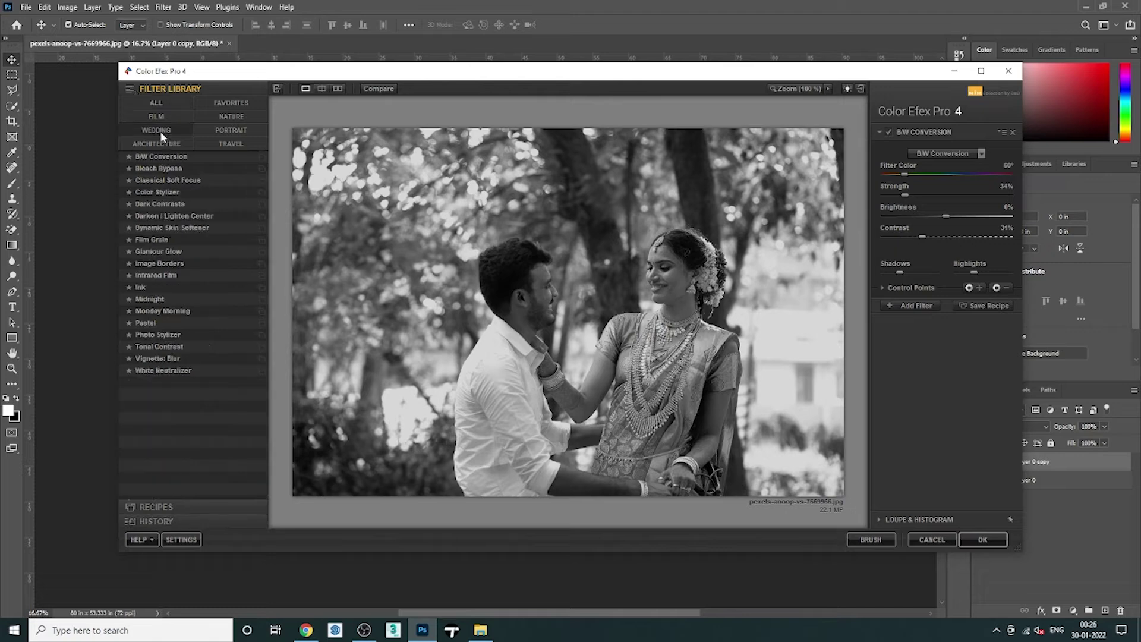
click(261, 336)
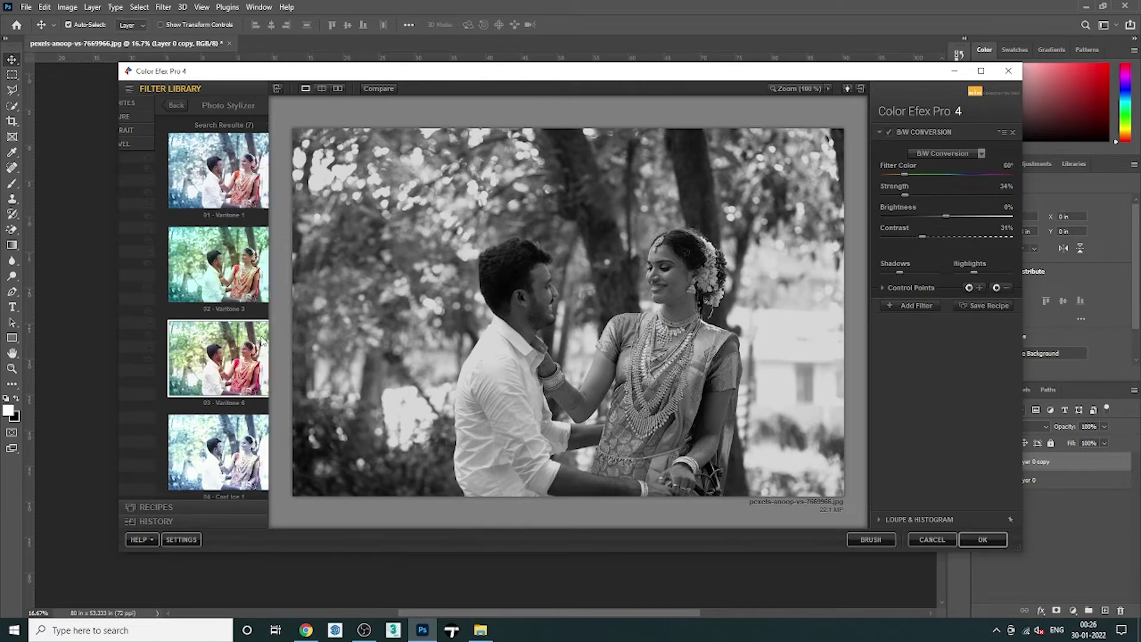
click(201, 184)
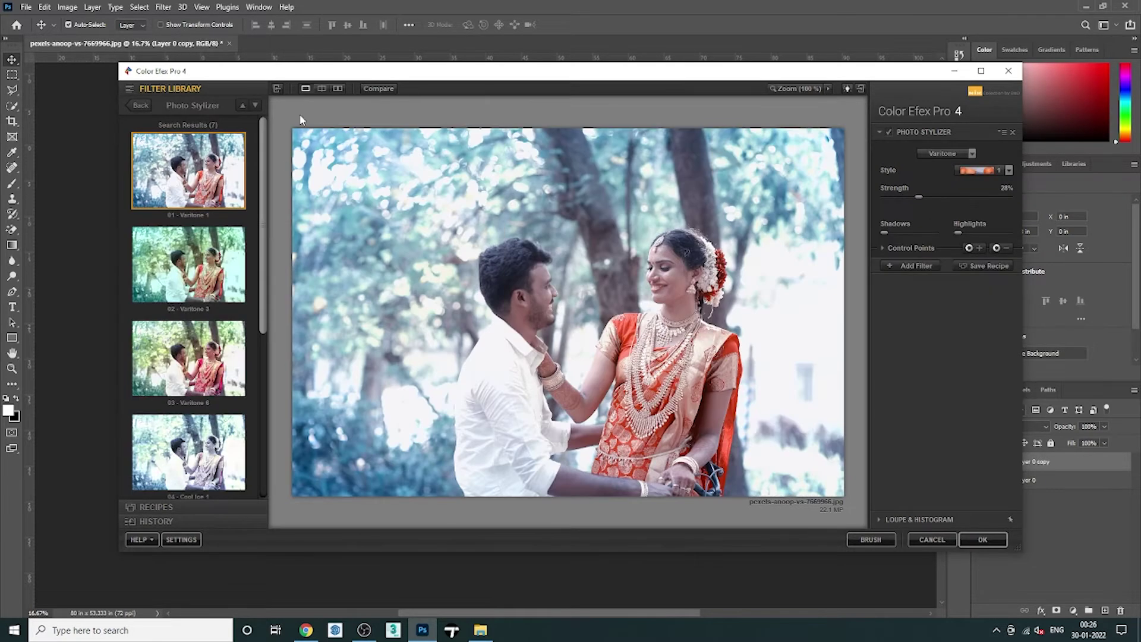
click(322, 88)
Try the 02 - Varitone 3 preset, return to 01 - Varitone 1, and reveal more of the filtered side in the split preview
click(208, 250)
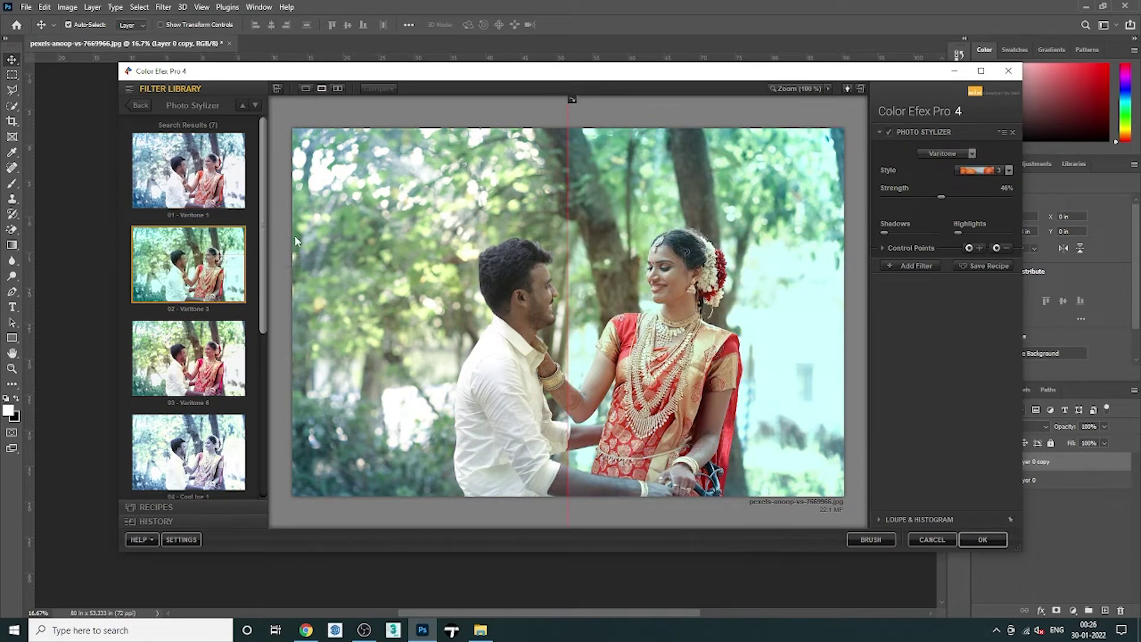
click(193, 174)
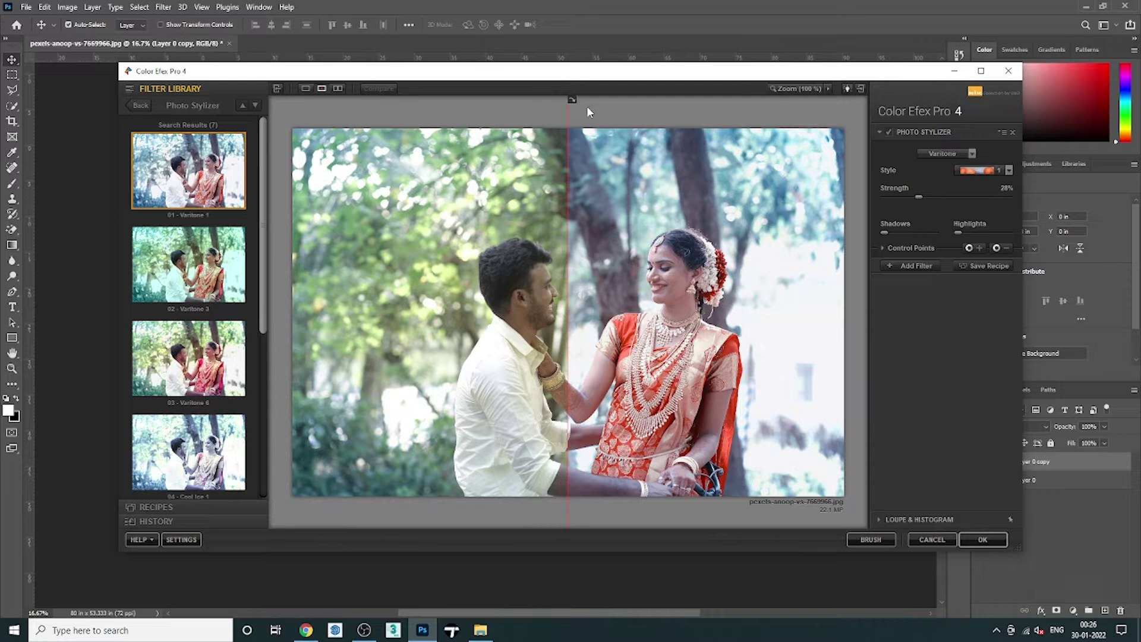
drag(567, 128, 364, 131)
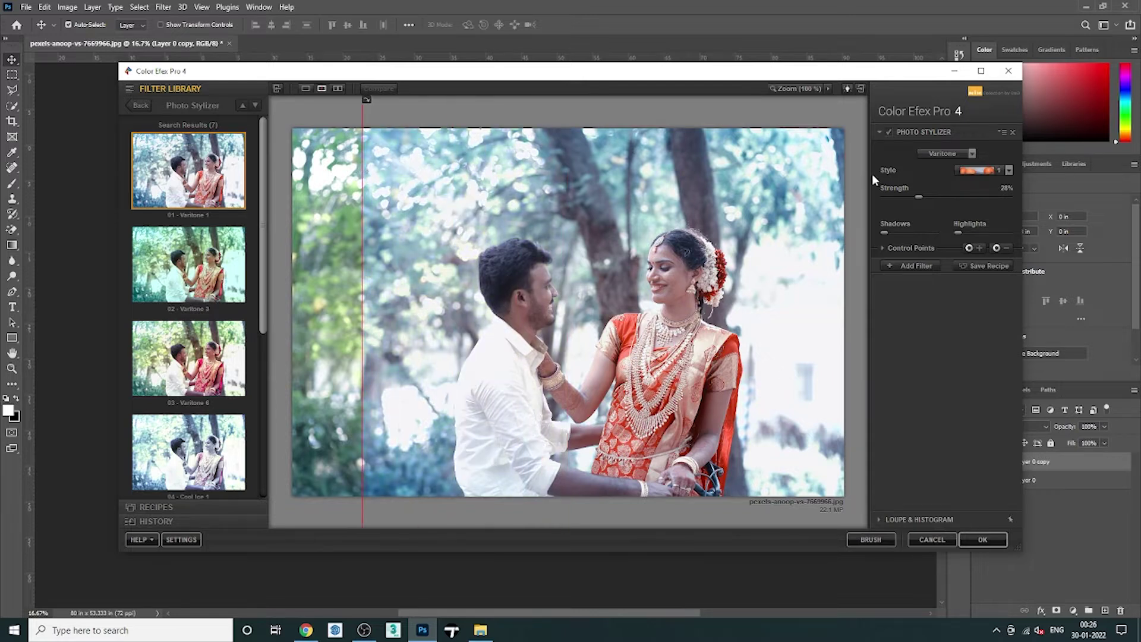
Try raising the Varitone 1 highlights to about 48% and the strength to about 61%
drag(963, 237, 982, 232)
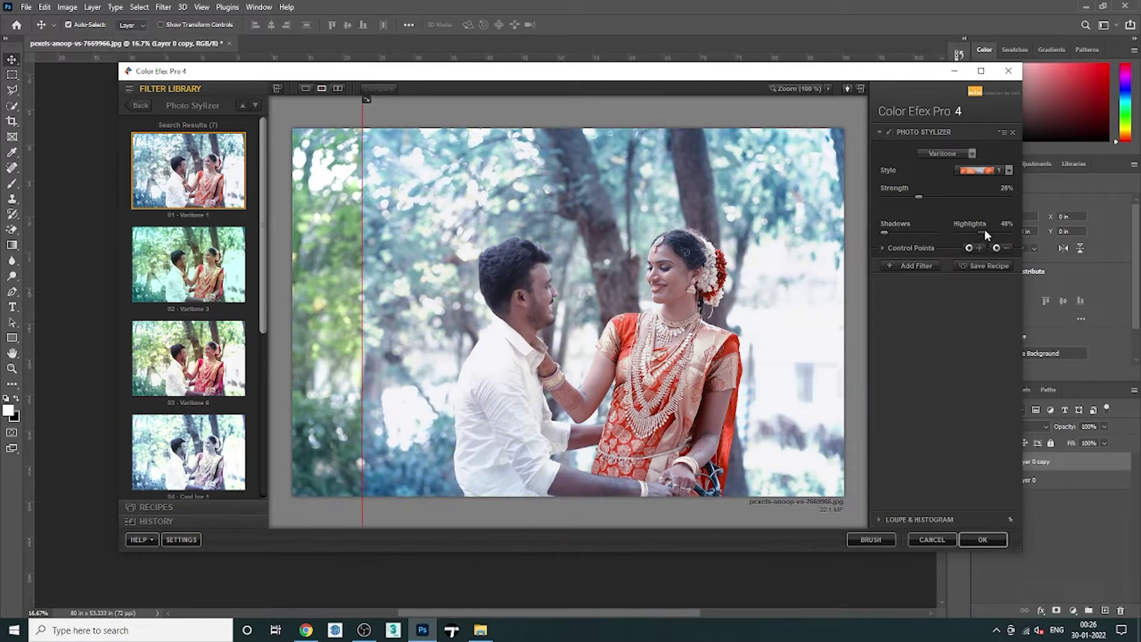
drag(922, 200, 970, 197)
drag(981, 236, 934, 199)
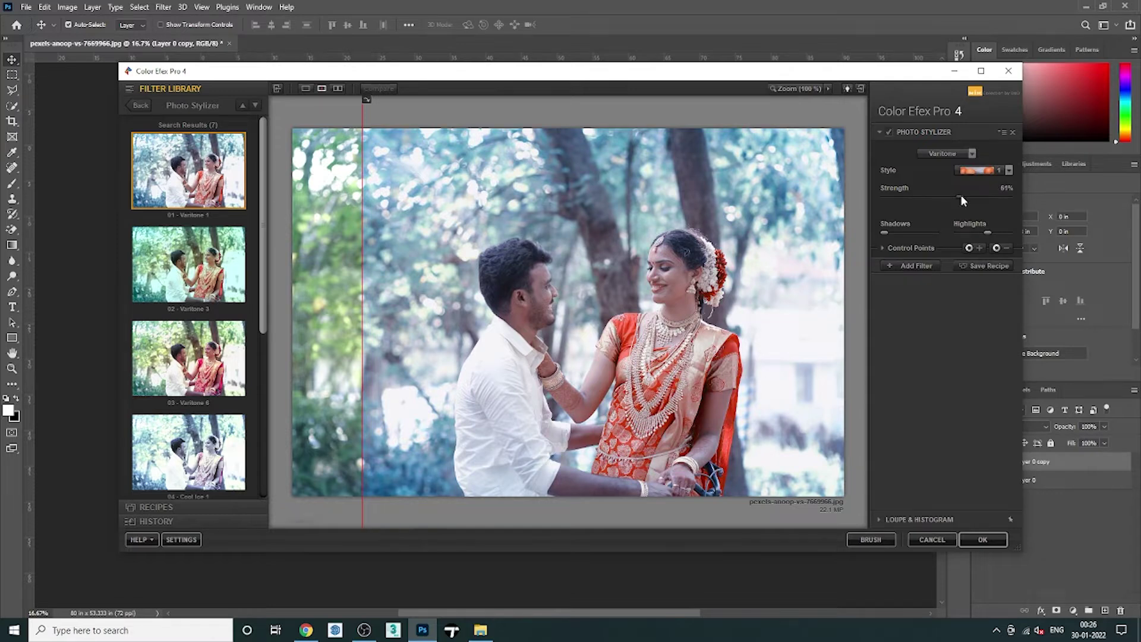
Try the Photo Stylizer presets 03 - Varitone 6, 02 - Varitone 3 and 01 - Varitone 1 in turn, ending on 02 - Varitone 3
click(219, 359)
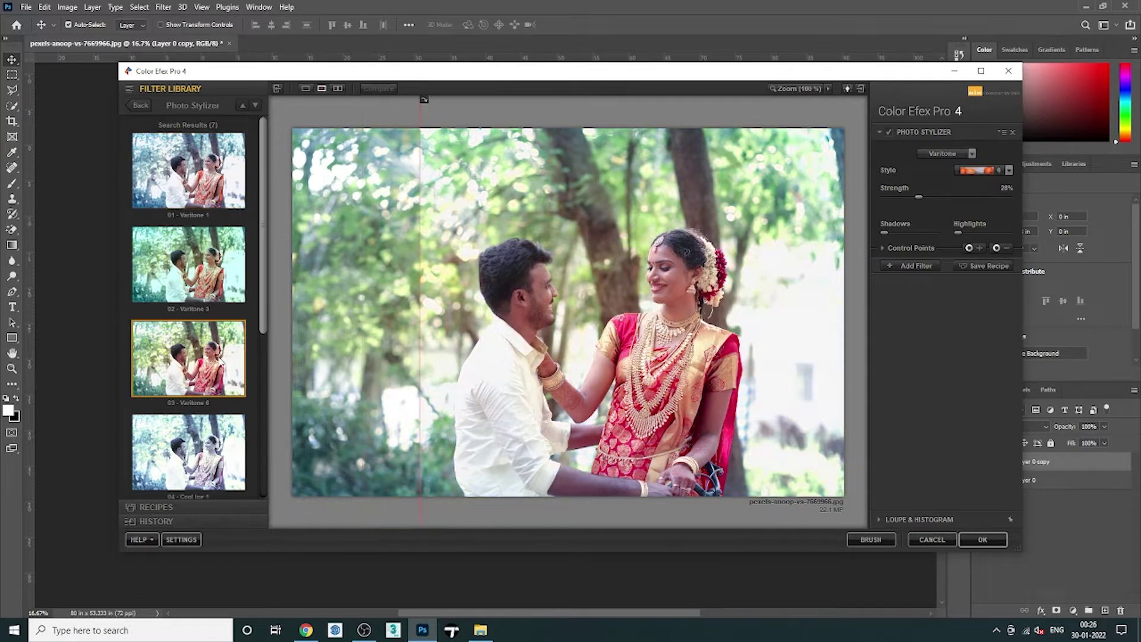
click(209, 289)
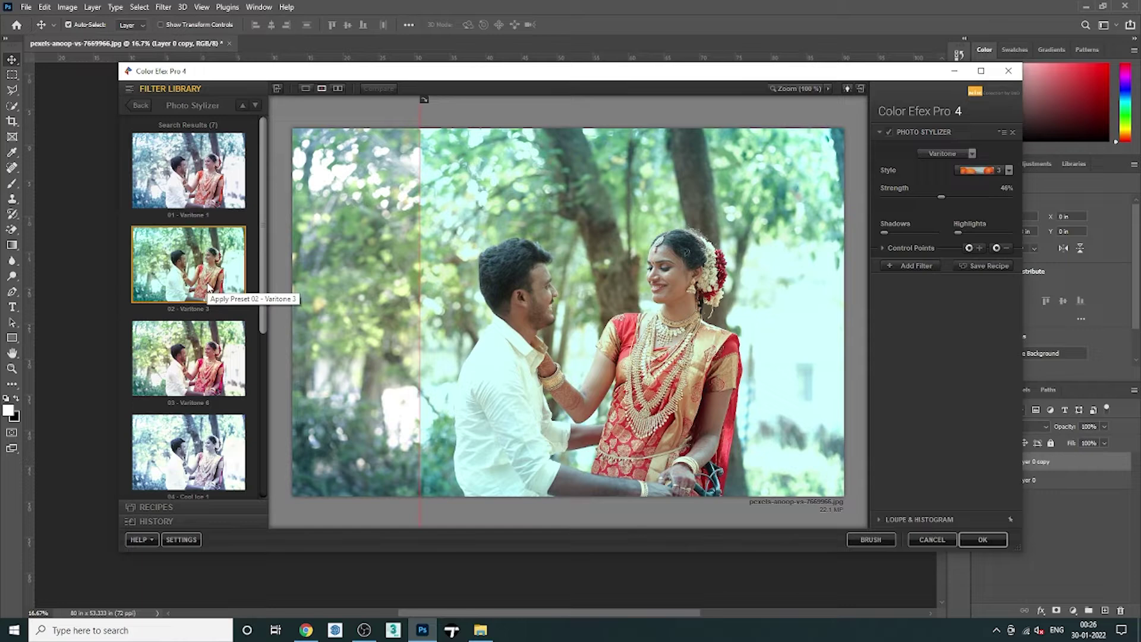
click(208, 190)
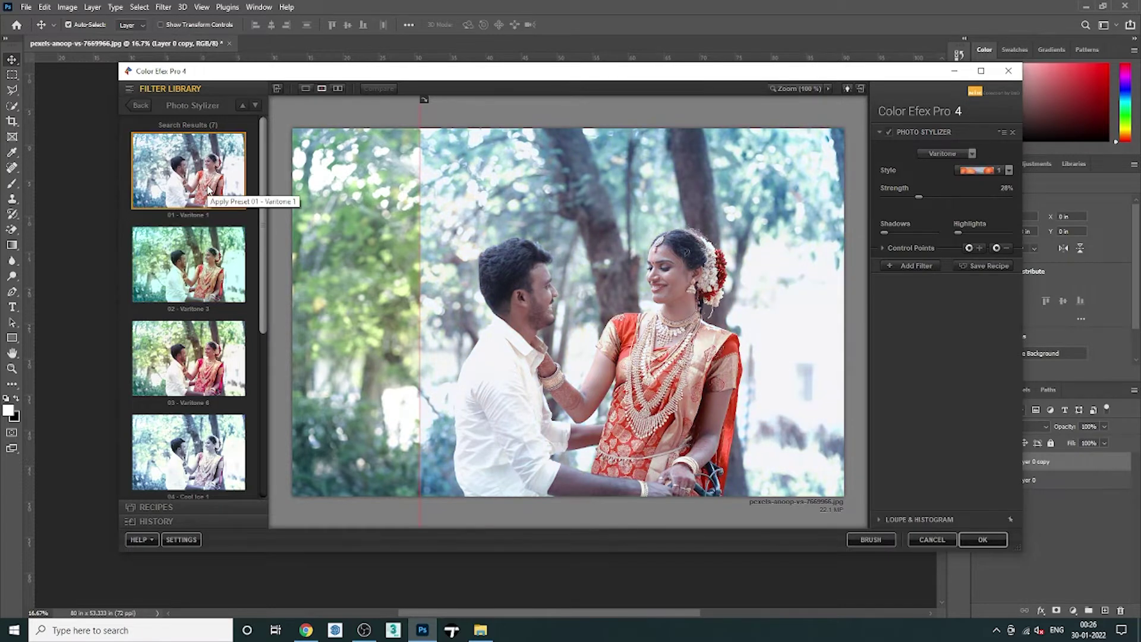
click(208, 260)
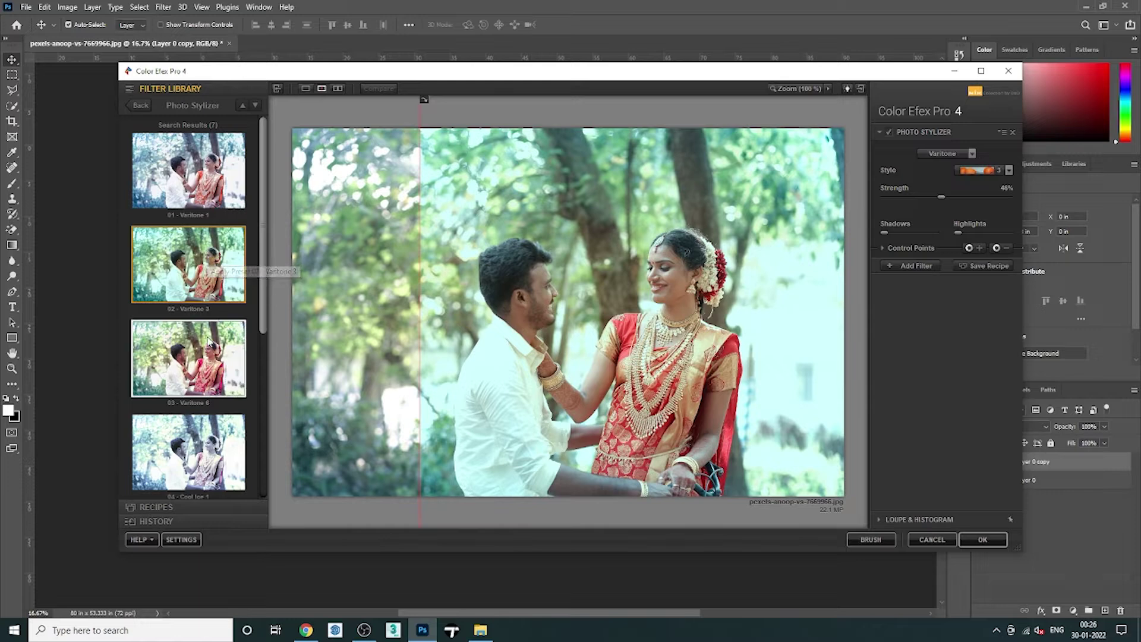
Apply the 03 - Varitone 6 preset at 30% strength and commit the filter to the photo
click(210, 344)
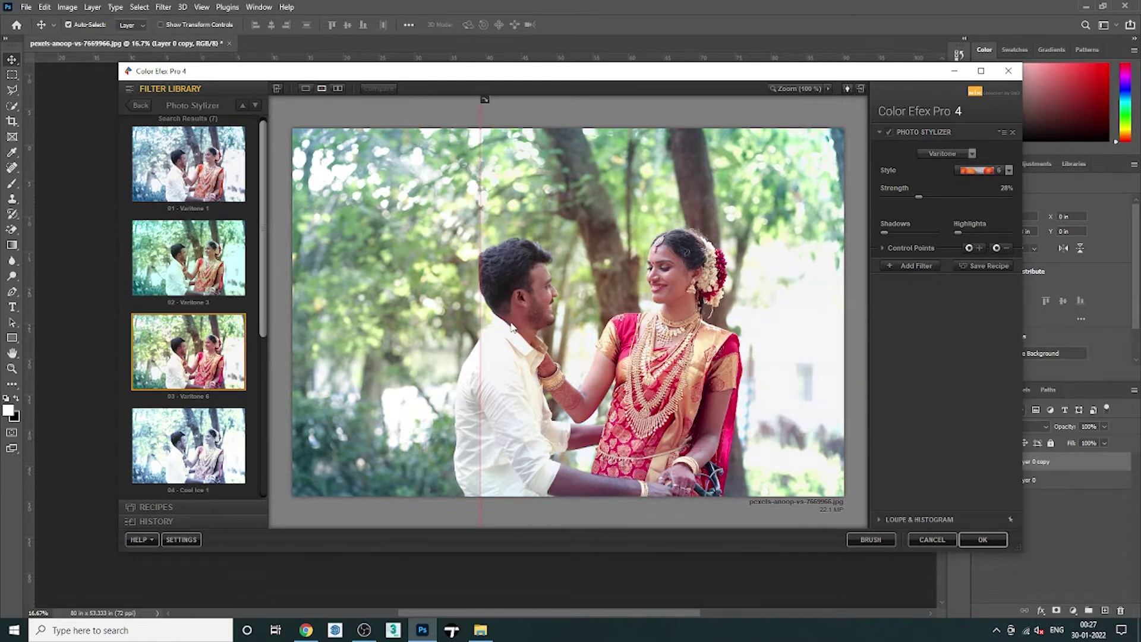
mouse_move(480, 320)
mouse_down()
mouse_move(362, 321)
mouse_move(624, 322)
mouse_move(462, 327)
mouse_up()
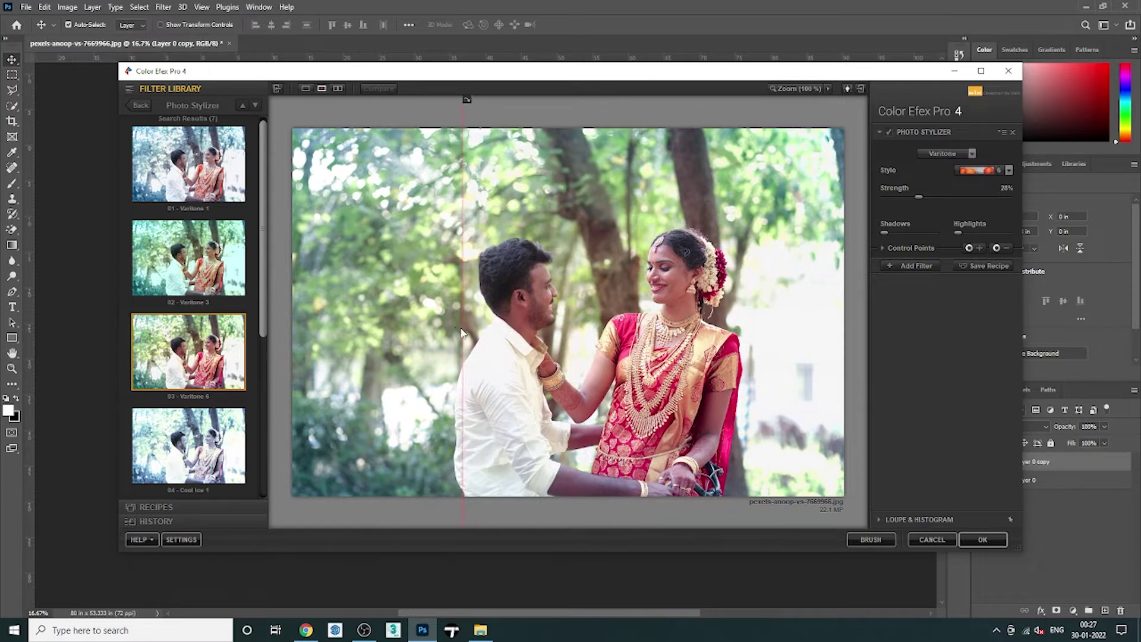
click(1005, 189)
text(30)
mouse_move(461, 323)
mouse_down()
mouse_move(771, 324)
mouse_move(396, 314)
mouse_move(461, 313)
mouse_up()
click(305, 89)
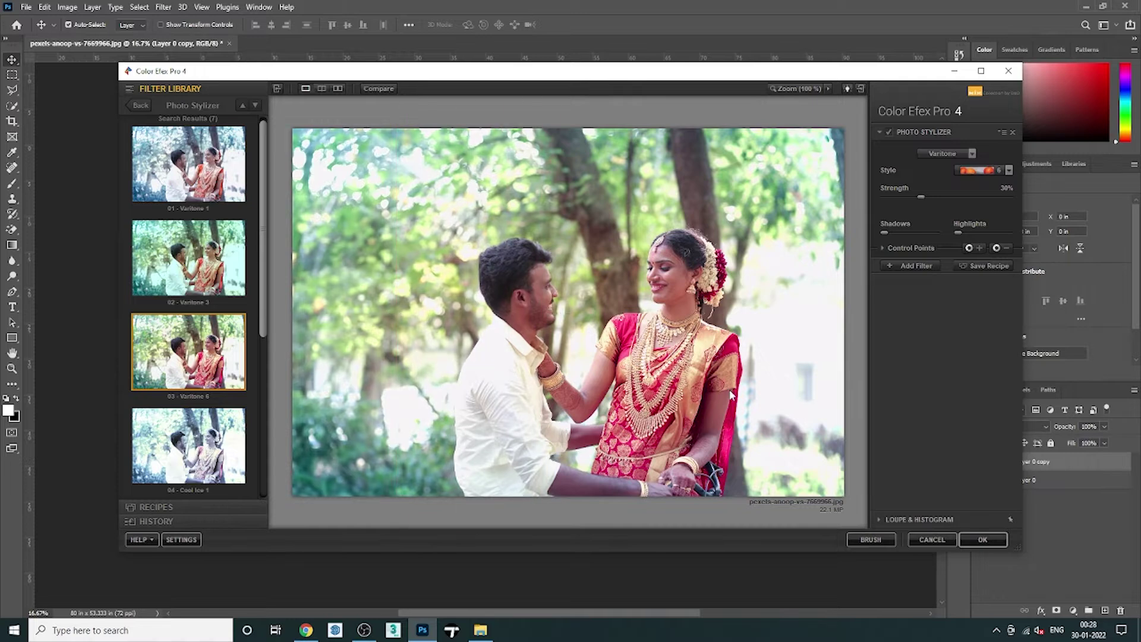
click(991, 540)
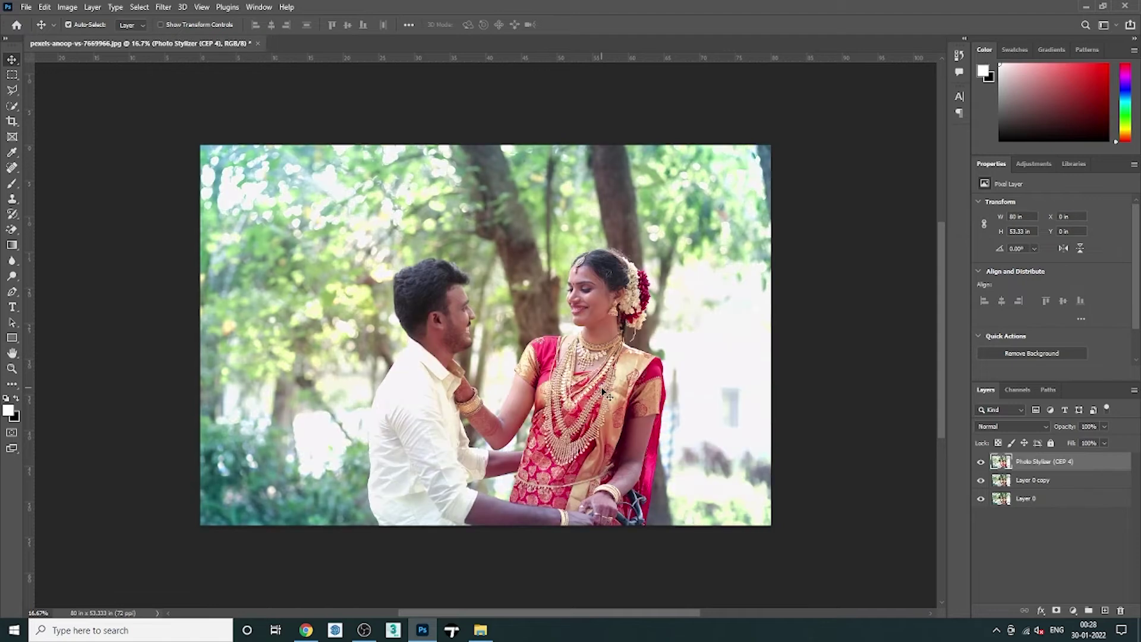
Toggle the visibility of the Photo Stylizer layer to compare the wedding photo before and after the filter
click(979, 463)
click(980, 463)
click(980, 463)
click(980, 463)
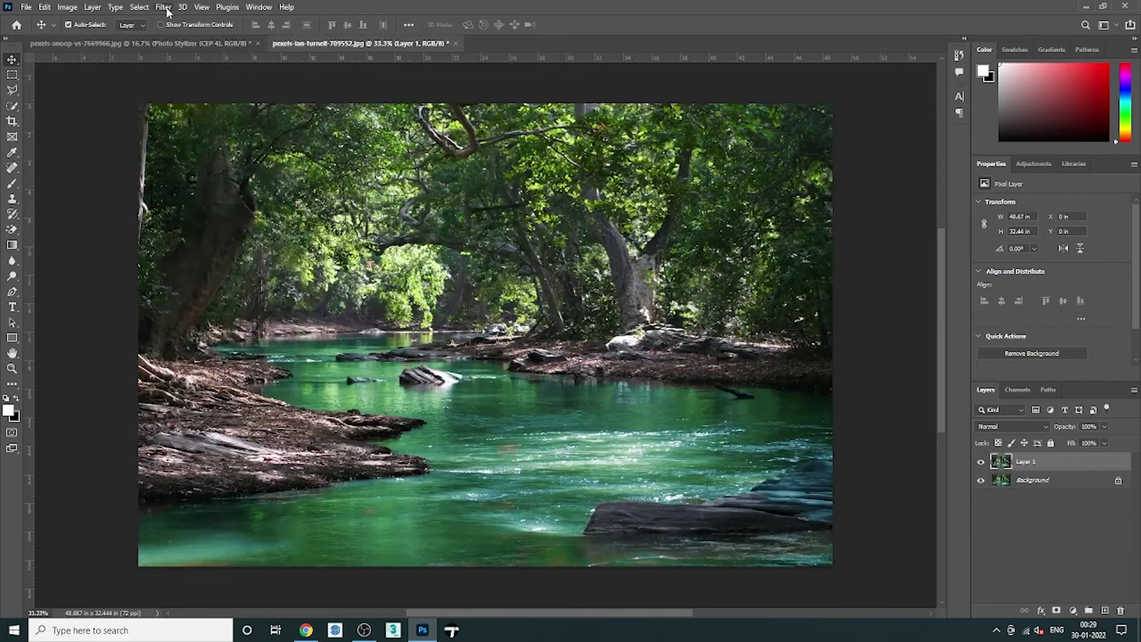
Open the river photo's Layer 1 in Analog Efex Pro 2 and choose the Classic Camera 2 preset
click(163, 6)
mouse_move(224, 304)
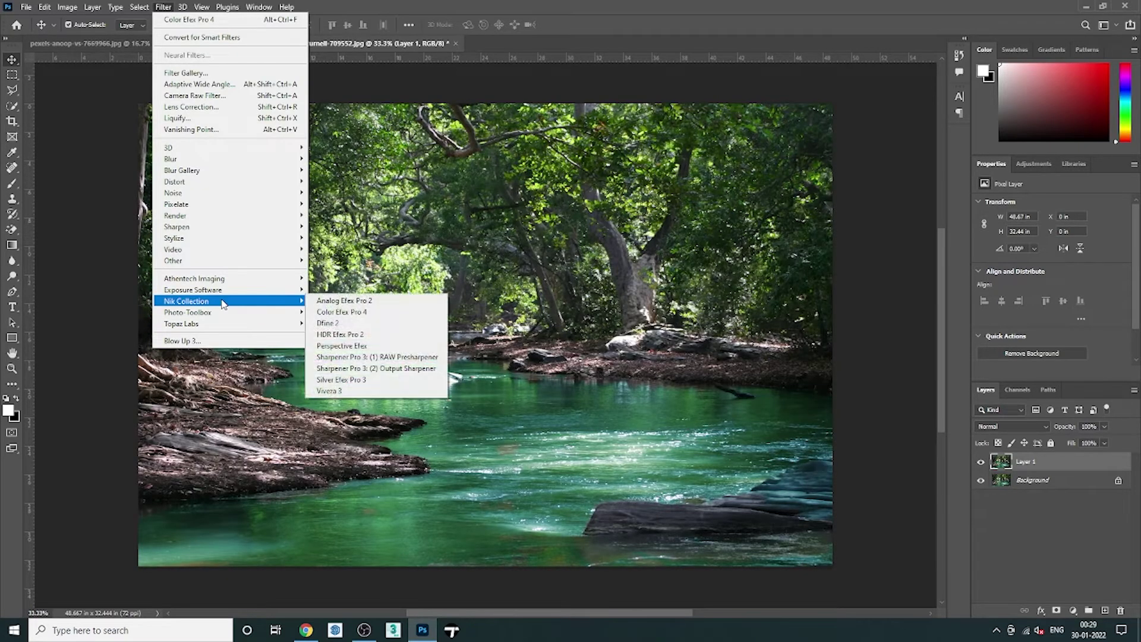
click(345, 301)
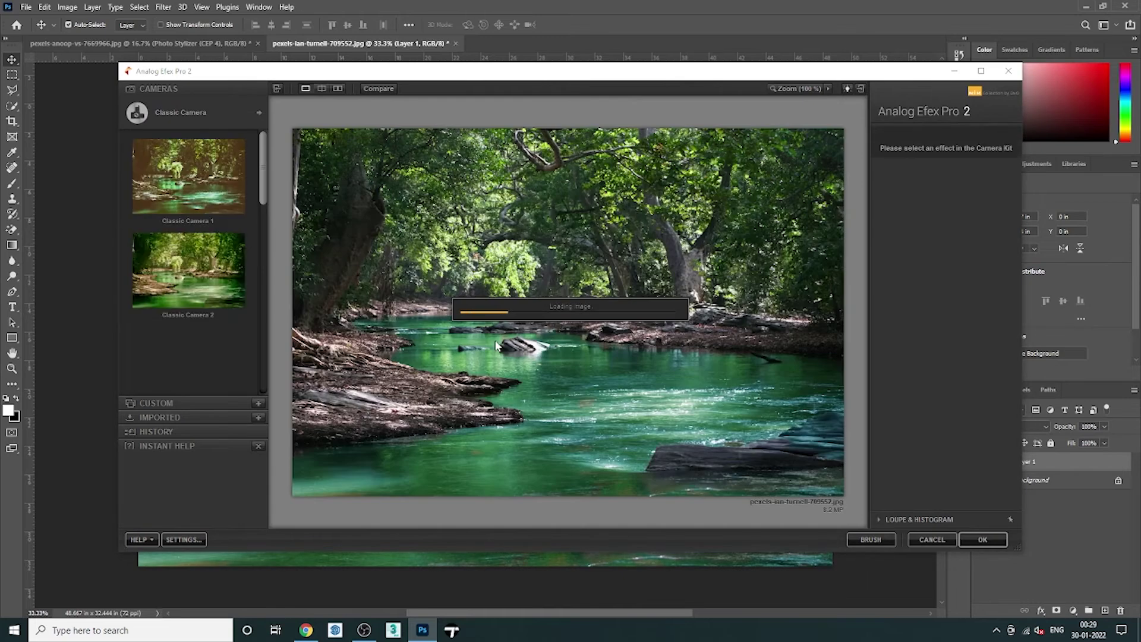
click(210, 268)
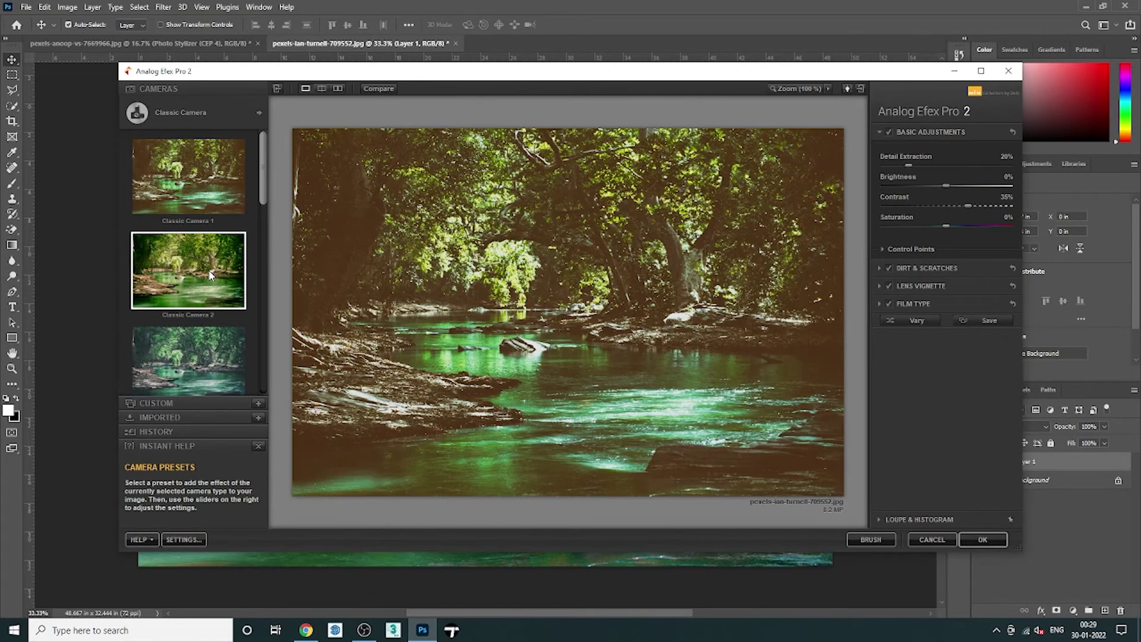
click(210, 275)
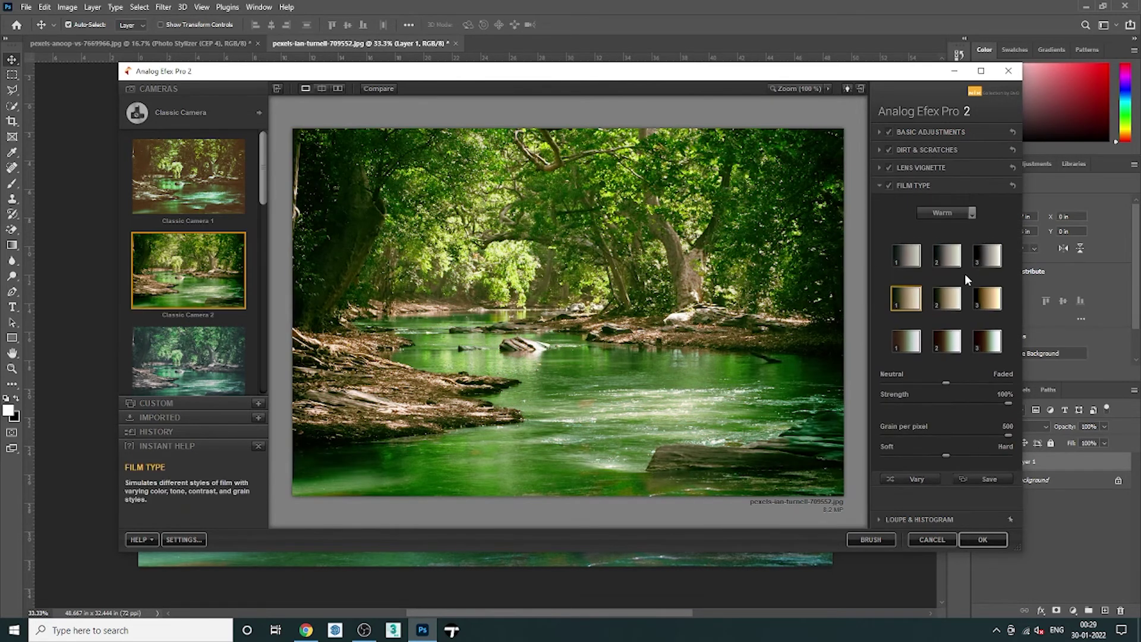
Change the film type to Cool, pick film 2 in the first row, and compare the effect in the split preview
click(972, 214)
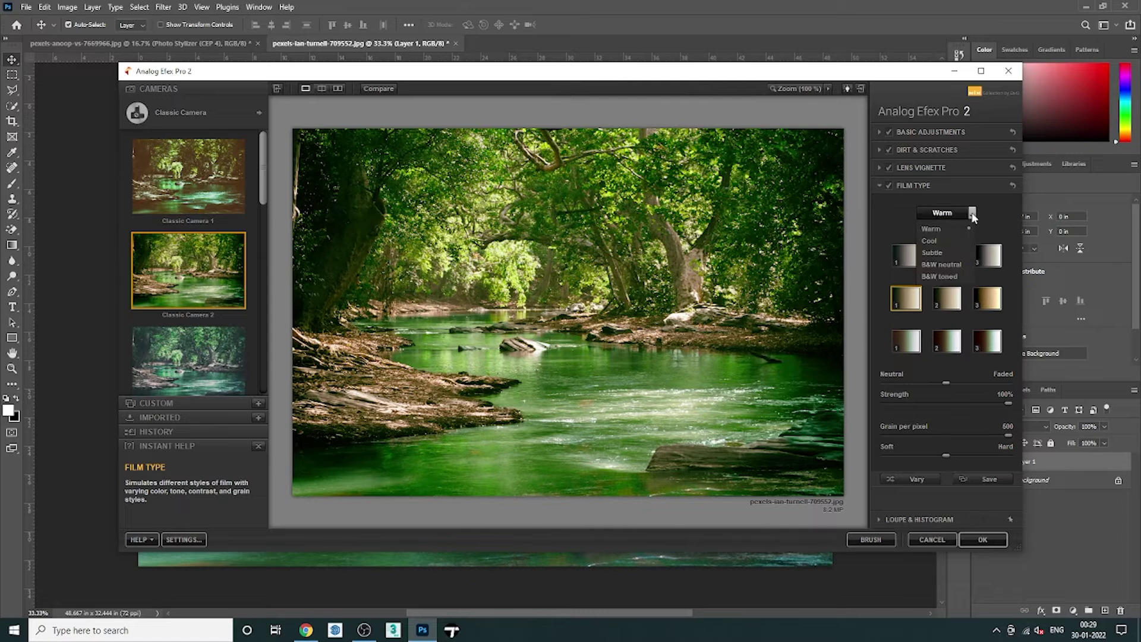
click(938, 244)
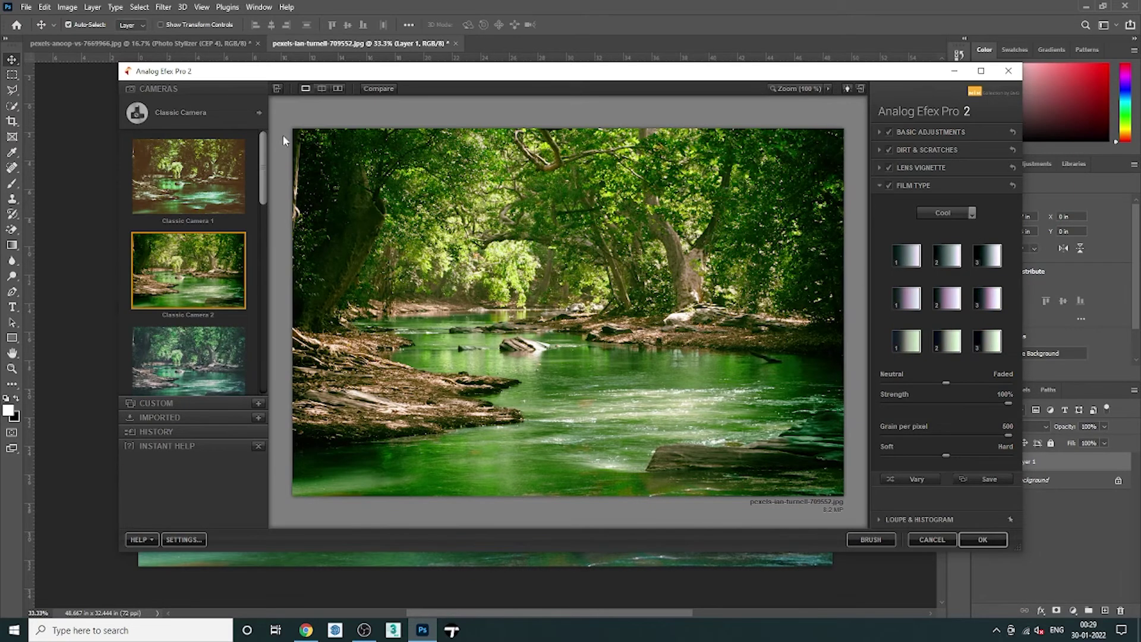
click(323, 89)
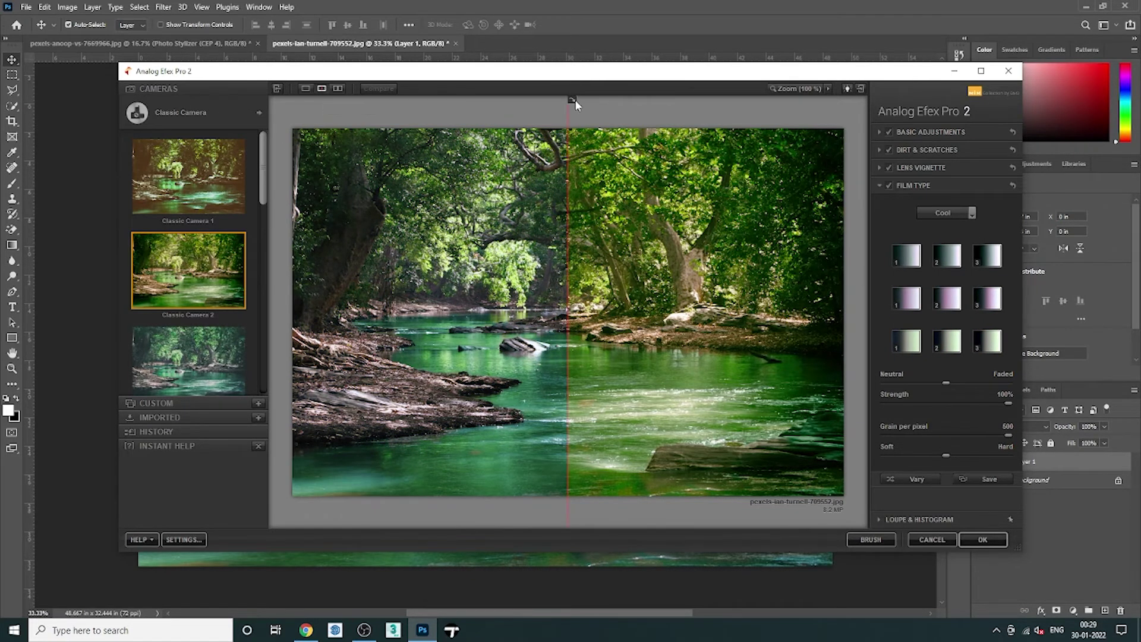
drag(568, 134, 393, 165)
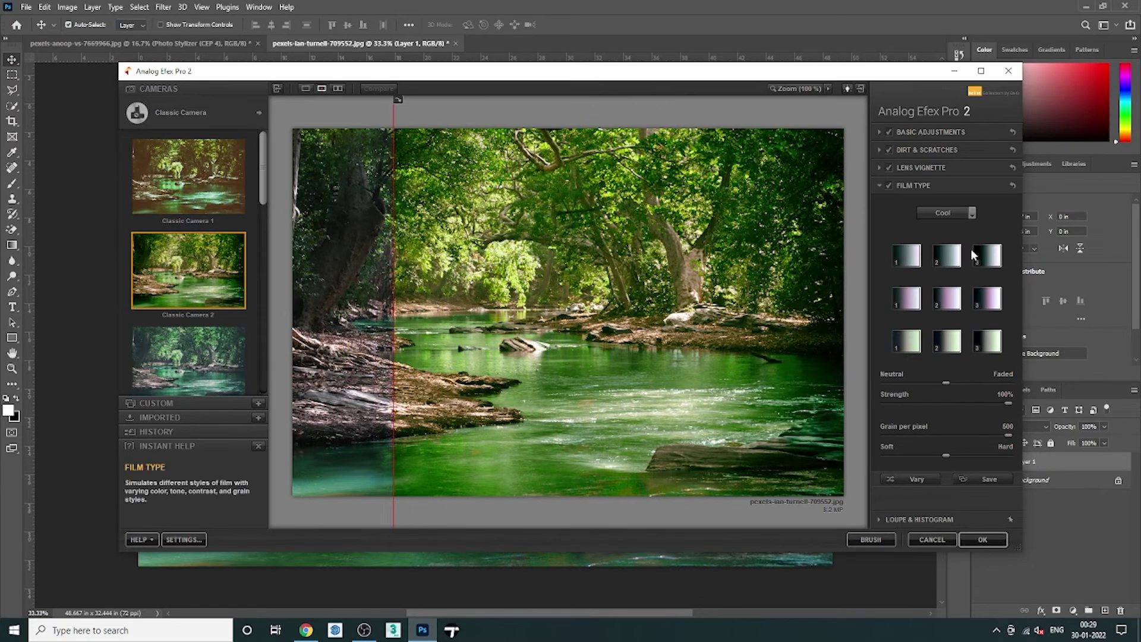
click(946, 262)
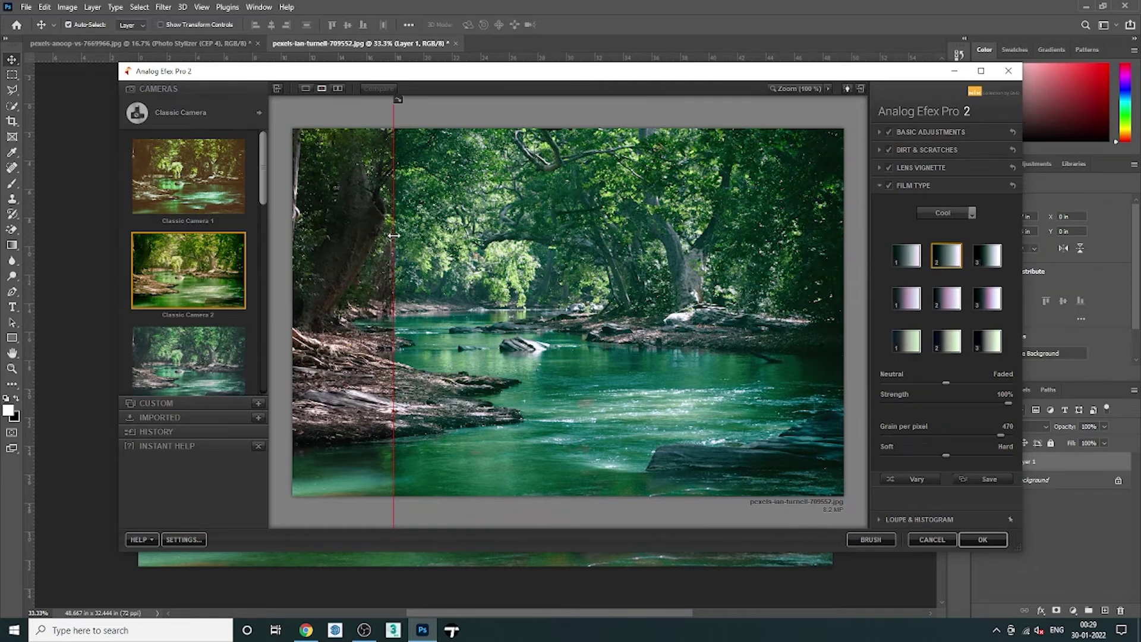
drag(390, 238, 510, 256)
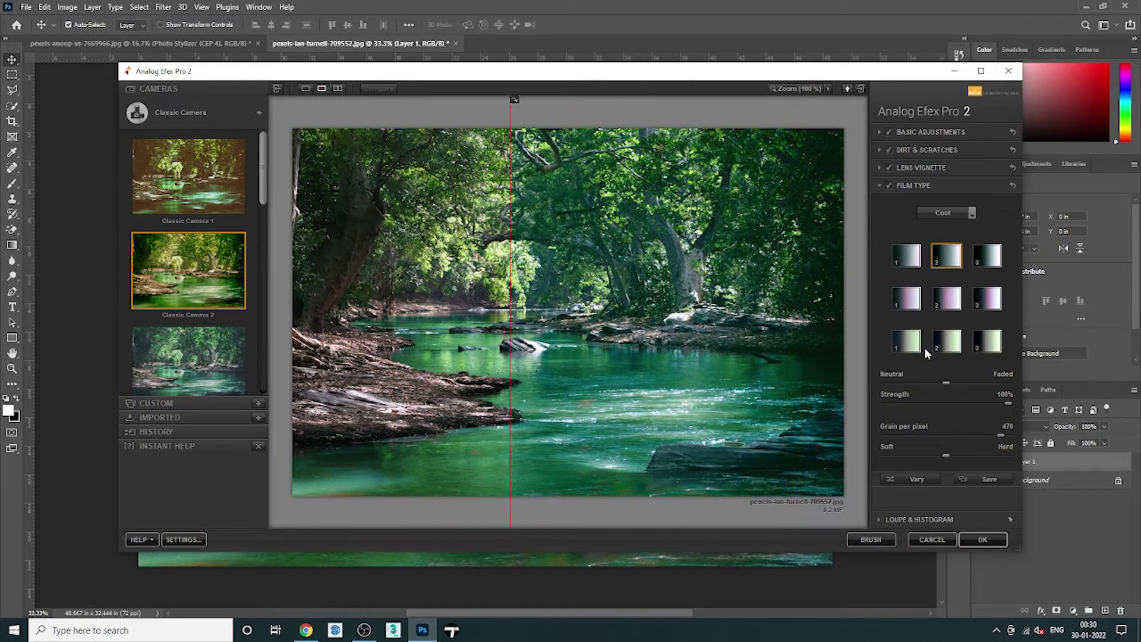
Shift the film fading slightly toward Neutral, raise grain per pixel to 500, reduce strength to about 39% and make the grain slightly harder
drag(922, 380, 934, 382)
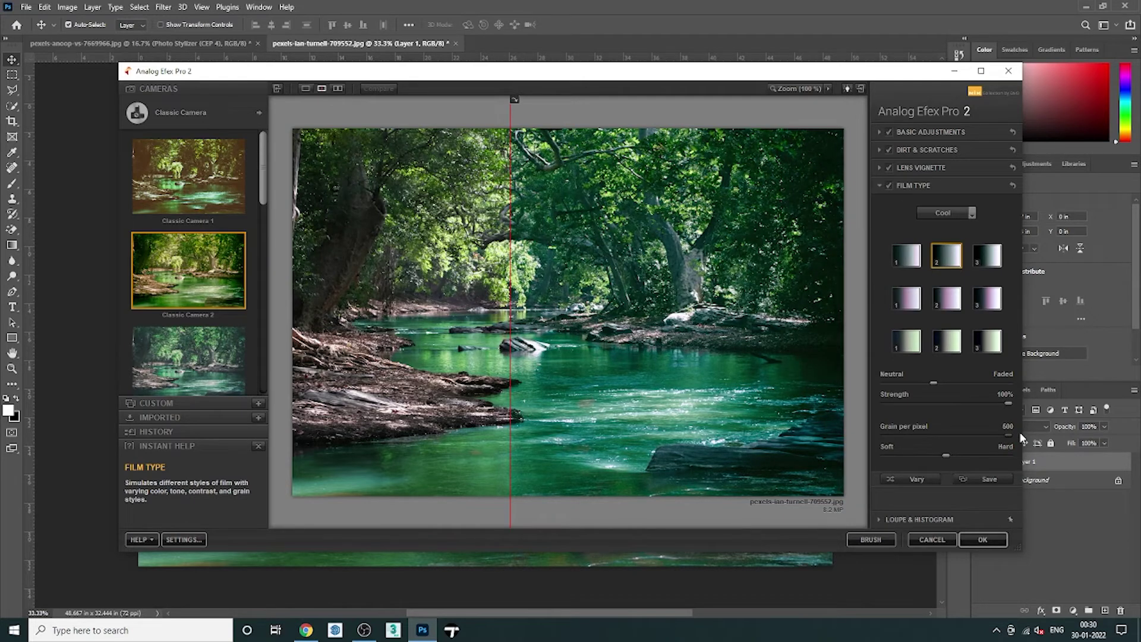
drag(1008, 403, 931, 402)
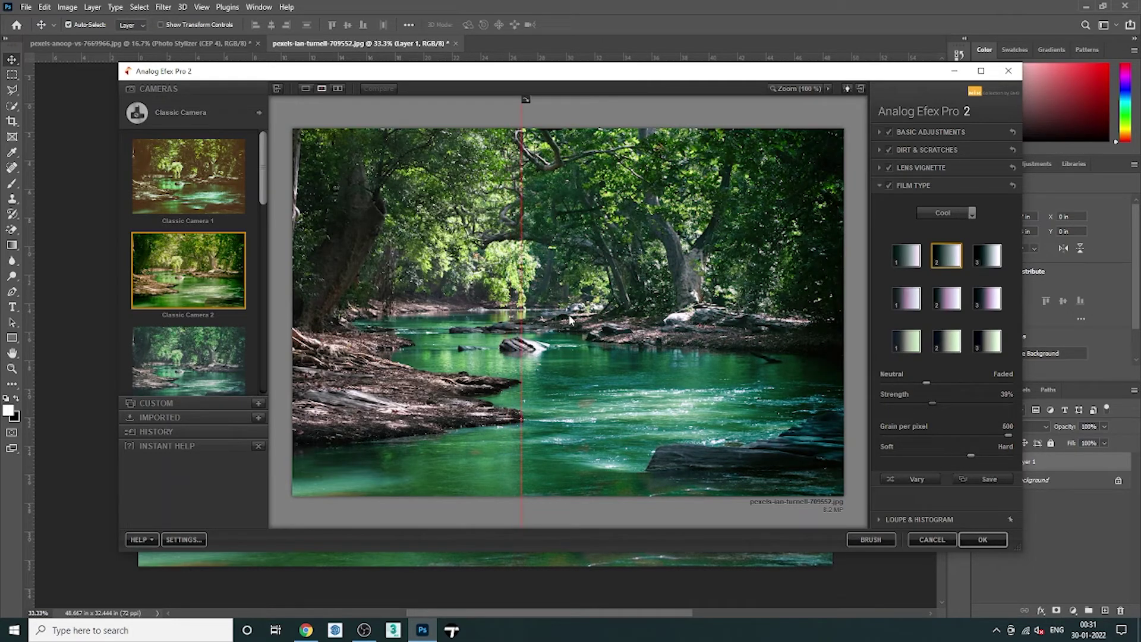
mouse_move(521, 314)
mouse_down()
mouse_move(301, 311)
mouse_move(820, 309)
mouse_move(526, 309)
mouse_up()
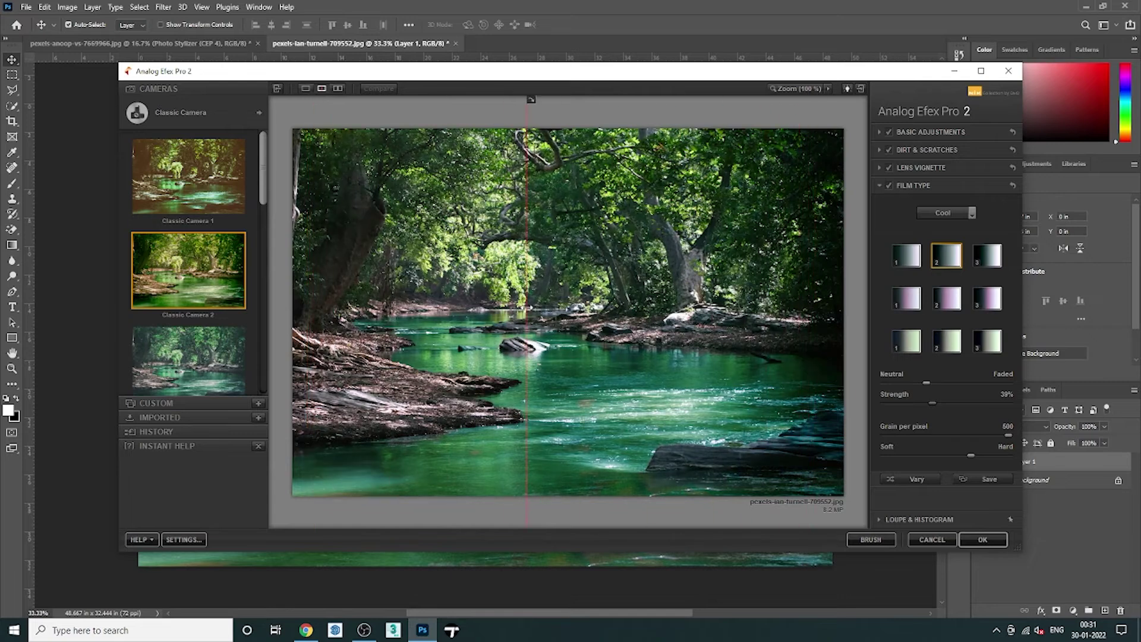
Compare the single image view with the split preview, return to the single view, and apply the filter to the river photo
click(305, 88)
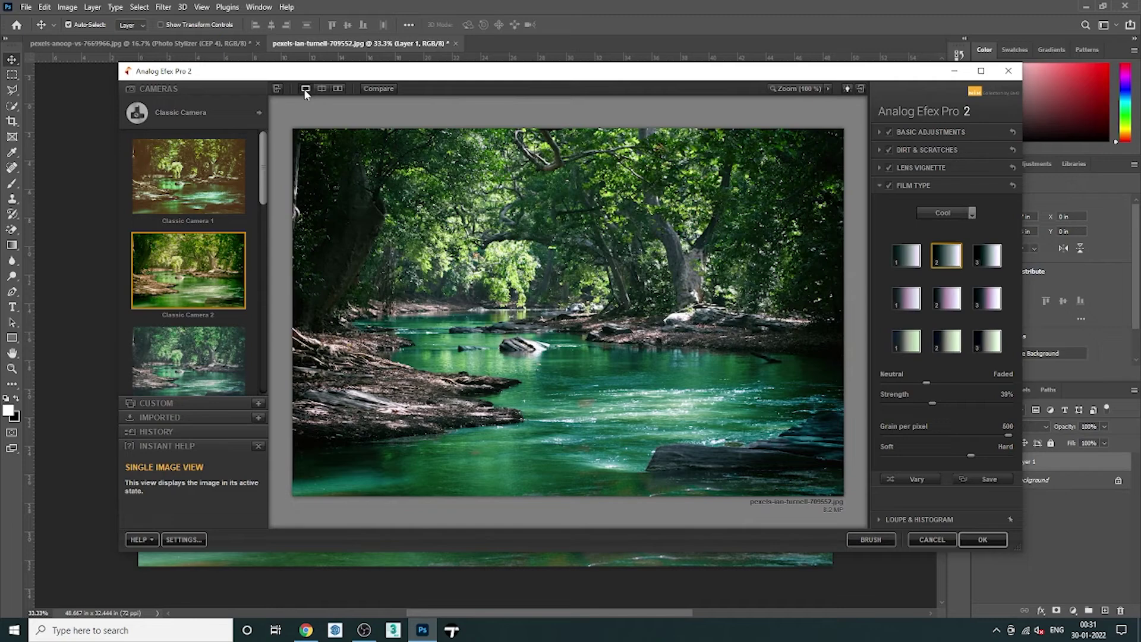
click(321, 89)
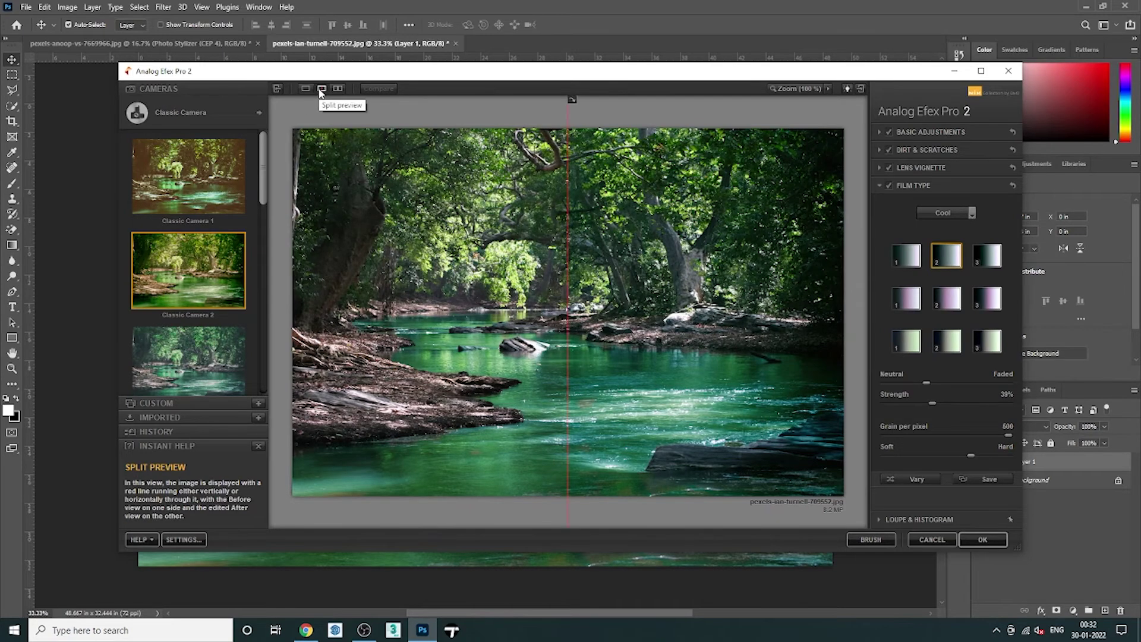
click(305, 89)
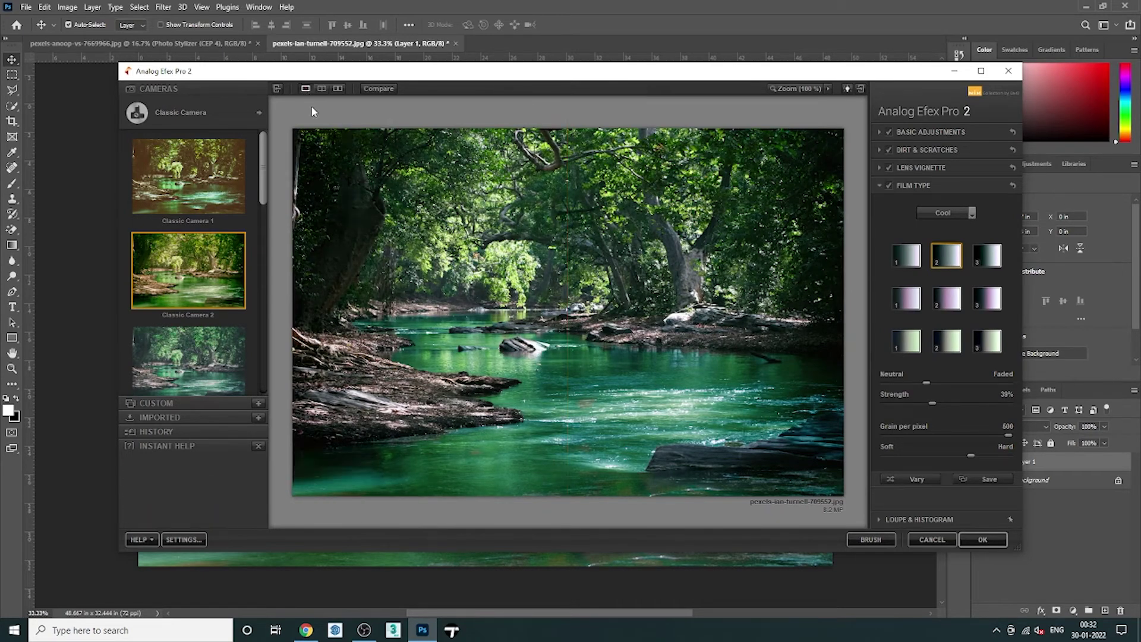
click(981, 540)
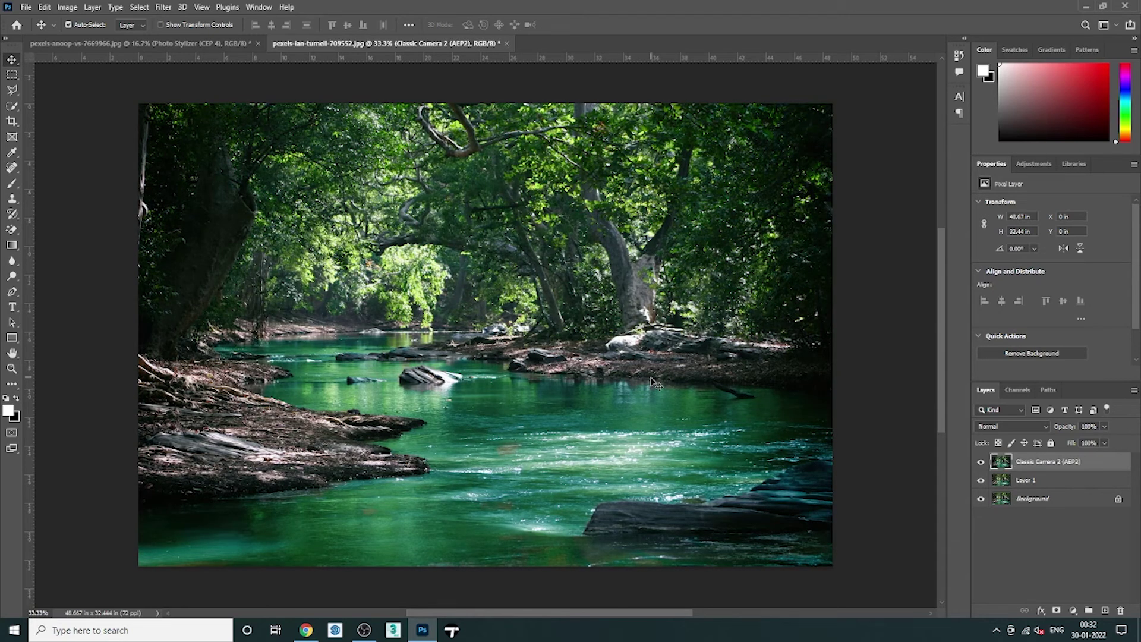
Toggle the visibility of the Classic Camera 2 layer to compare the river photo before and after the filter
click(981, 462)
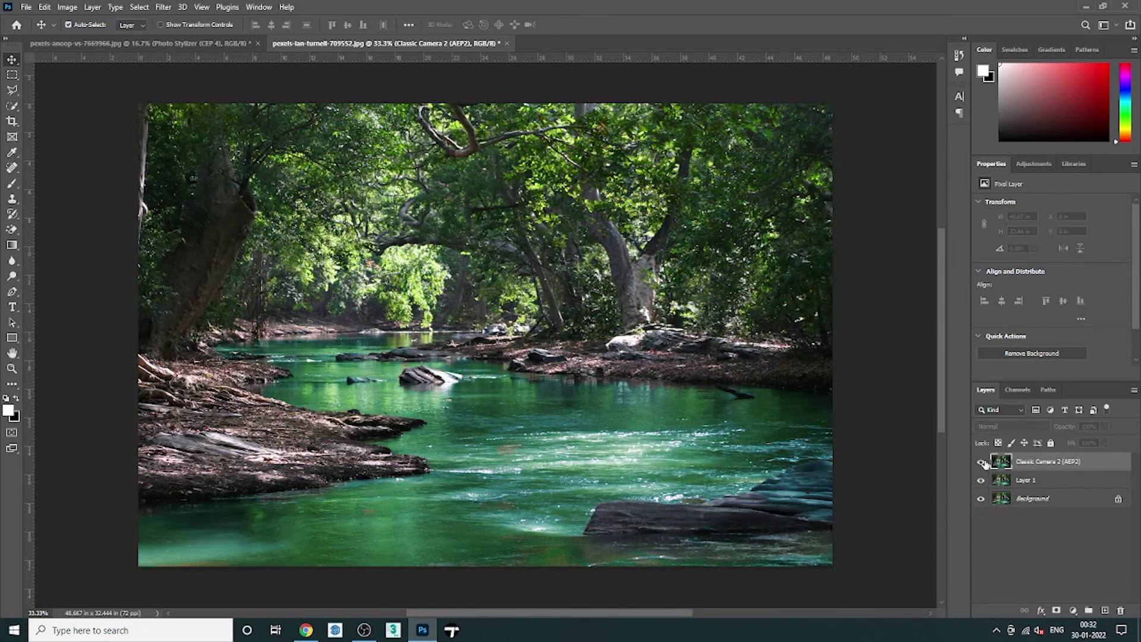
click(982, 462)
click(982, 463)
click(982, 462)
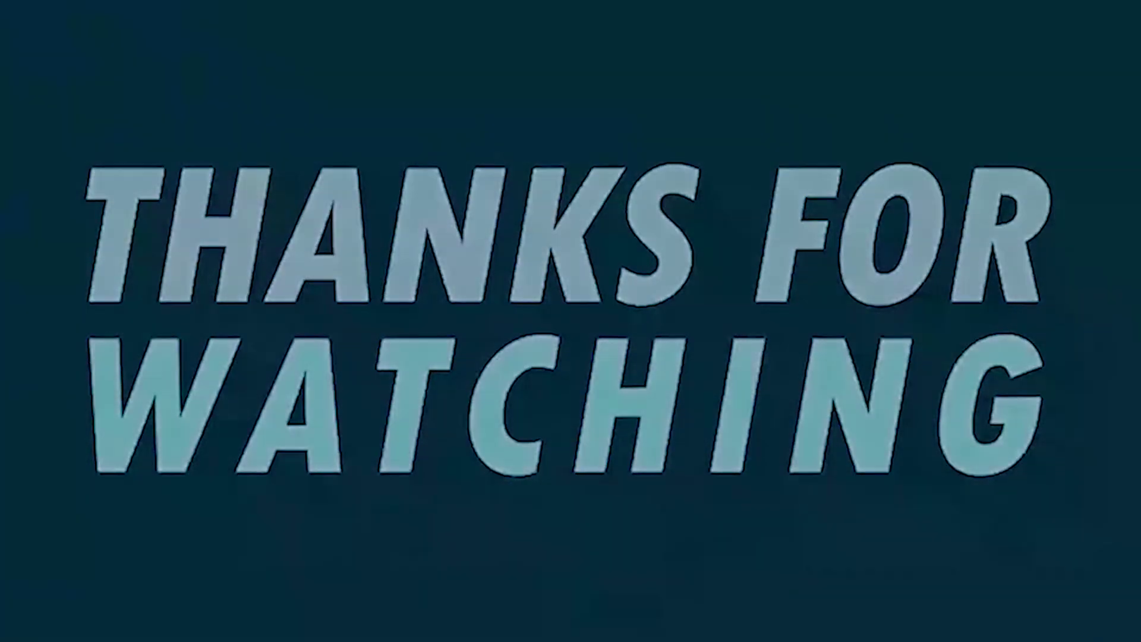